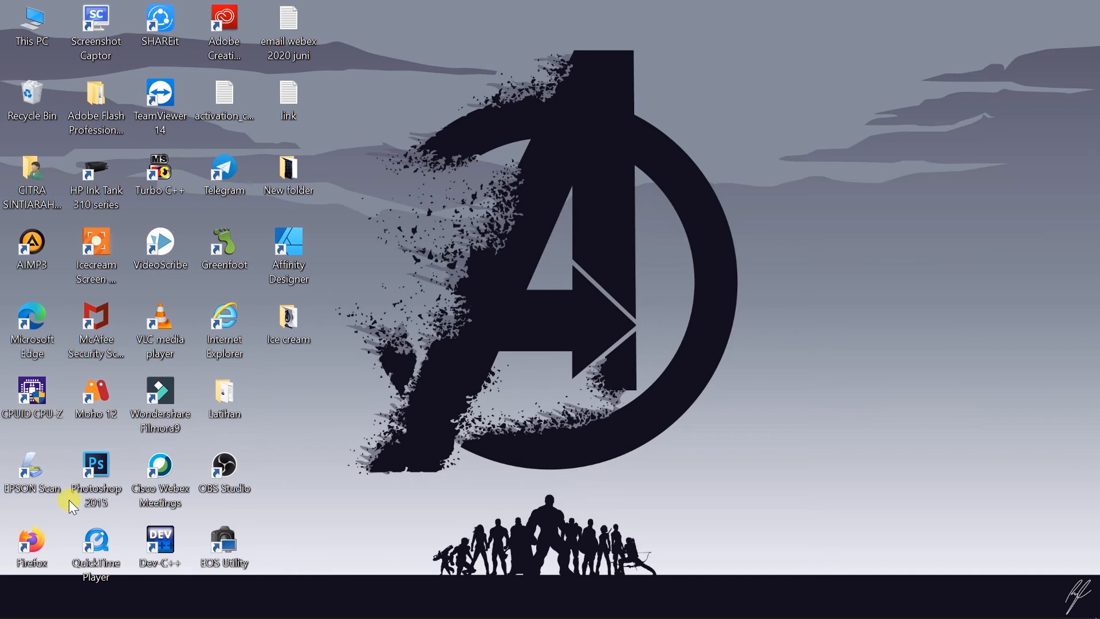
Step: Start Word 2013 and create a blank document
{"action": "mouse_move", "coordinate": [1, 615]}
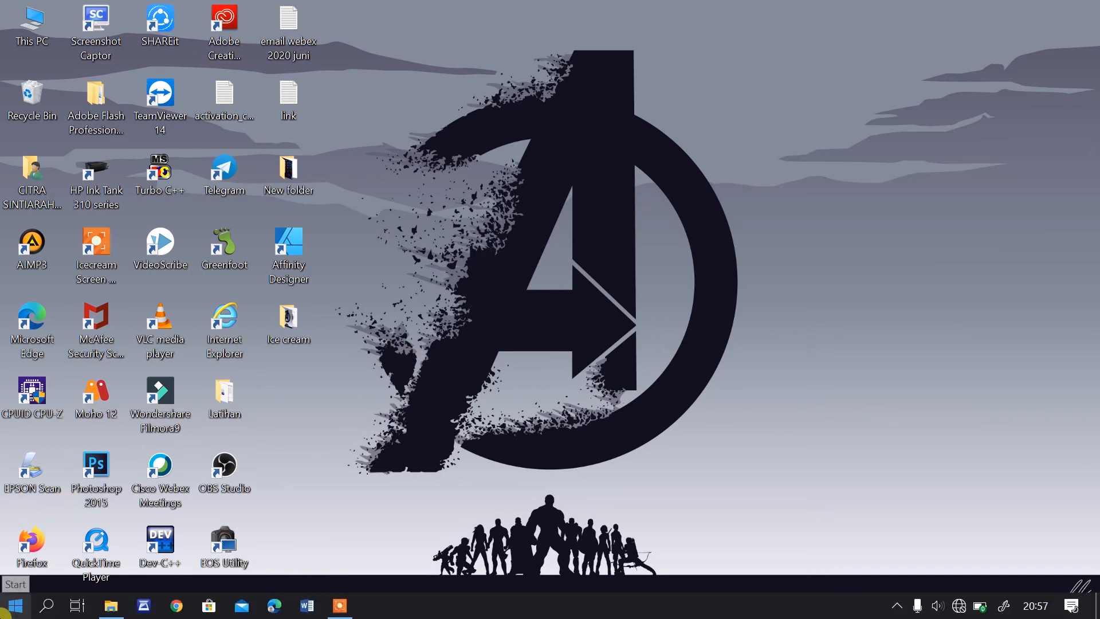
{"action": "left_click", "coordinate": [3, 616]}
{"action": "scroll", "coordinate": [133, 363], "scroll_direction": "down", "scroll_amount": 6}
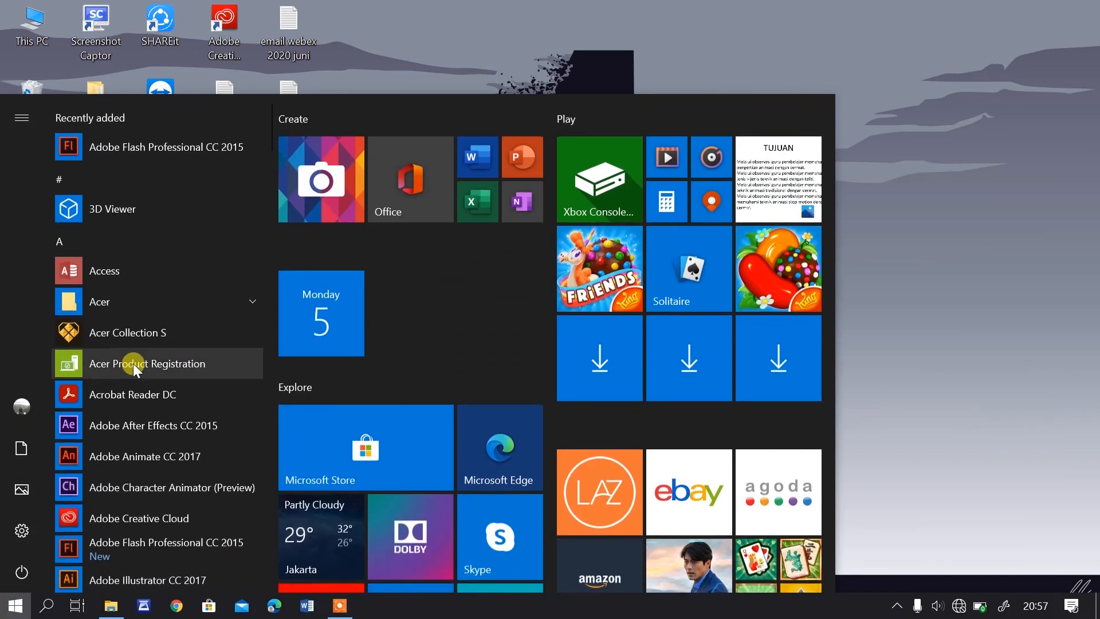
{"action": "scroll", "coordinate": [133, 363], "scroll_direction": "down", "scroll_amount": 15}
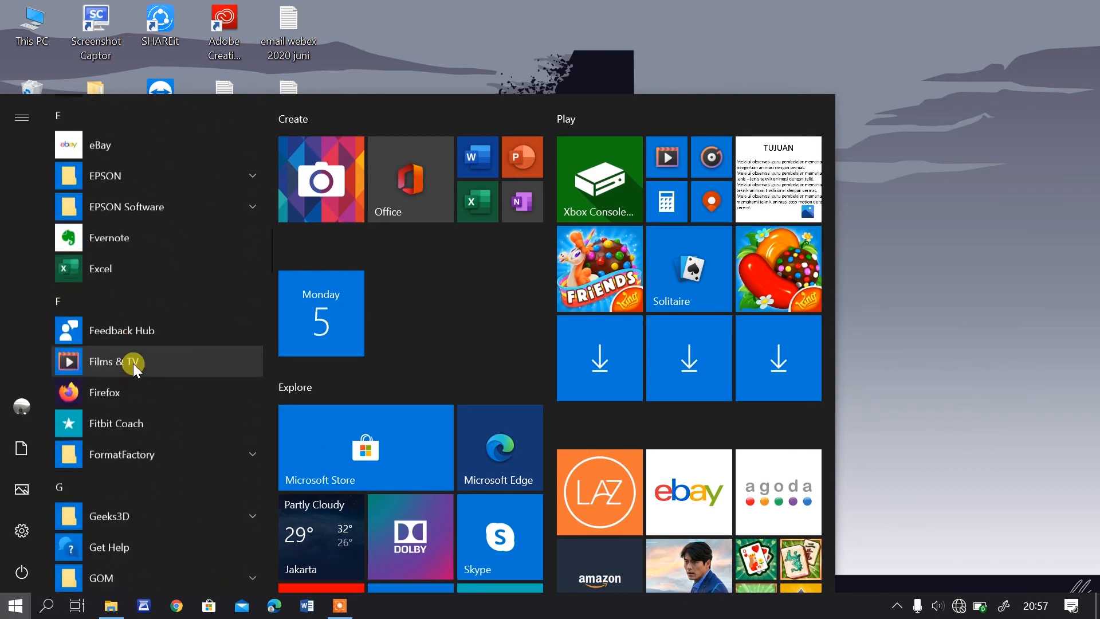
{"action": "scroll", "coordinate": [133, 363], "scroll_direction": "down", "scroll_amount": 7}
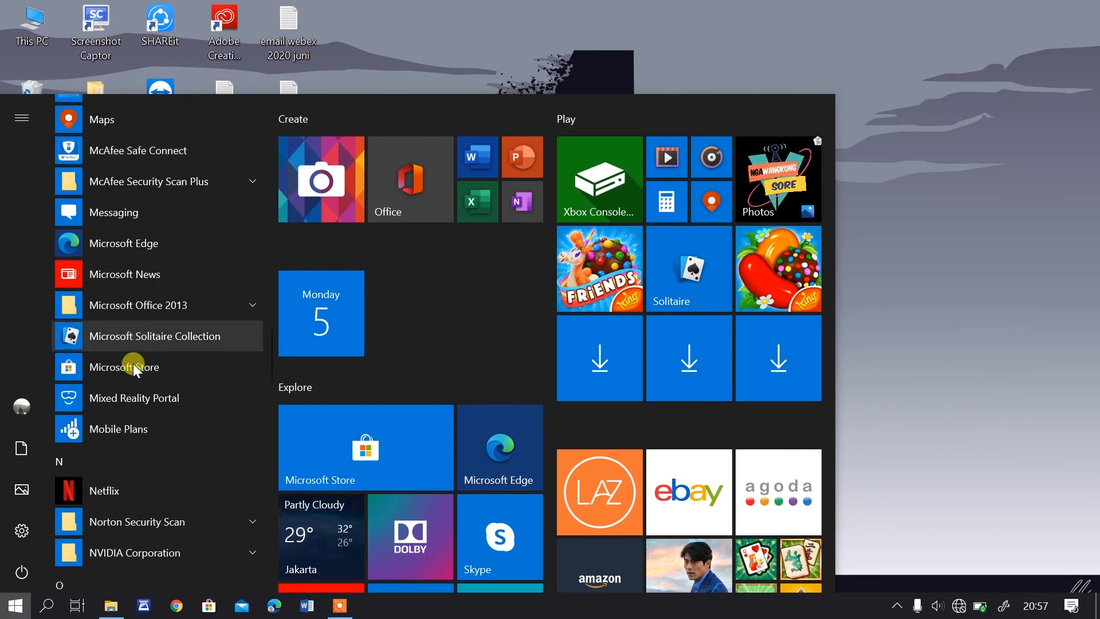
{"action": "left_click", "coordinate": [178, 307]}
{"action": "scroll", "coordinate": [177, 307], "scroll_direction": "down", "scroll_amount": 9}
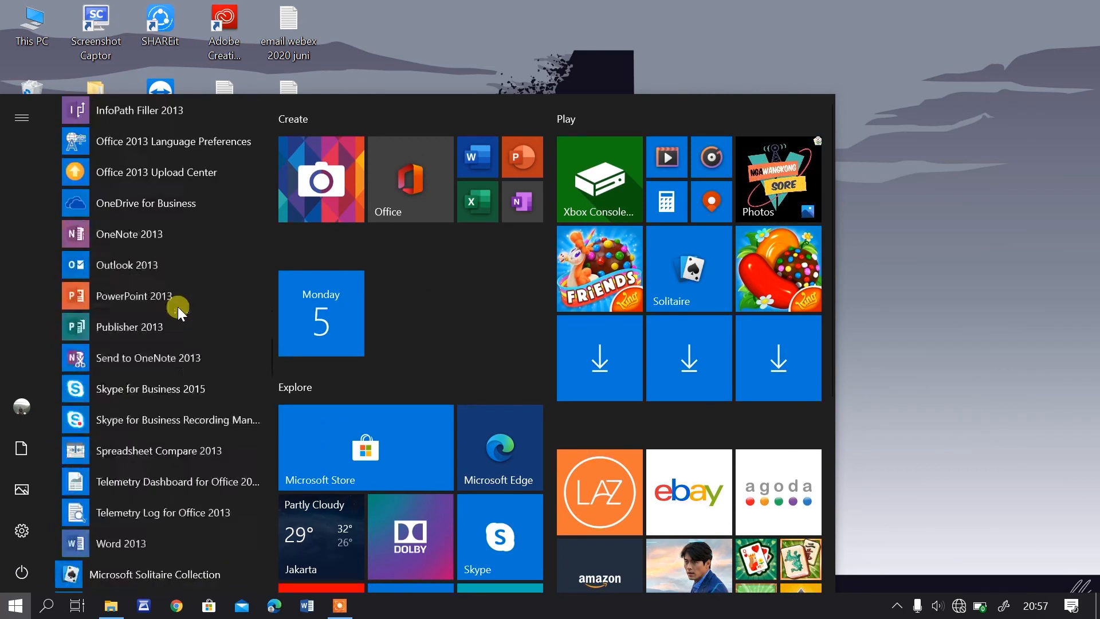
{"action": "left_click", "coordinate": [133, 307]}
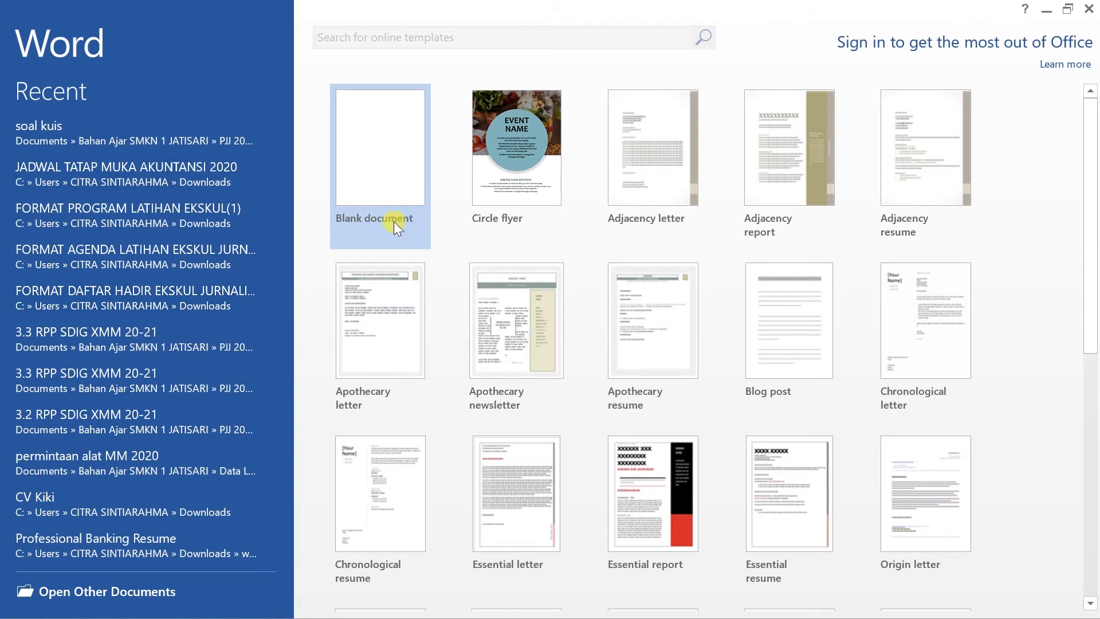
{"action": "left_click", "coordinate": [408, 163]}
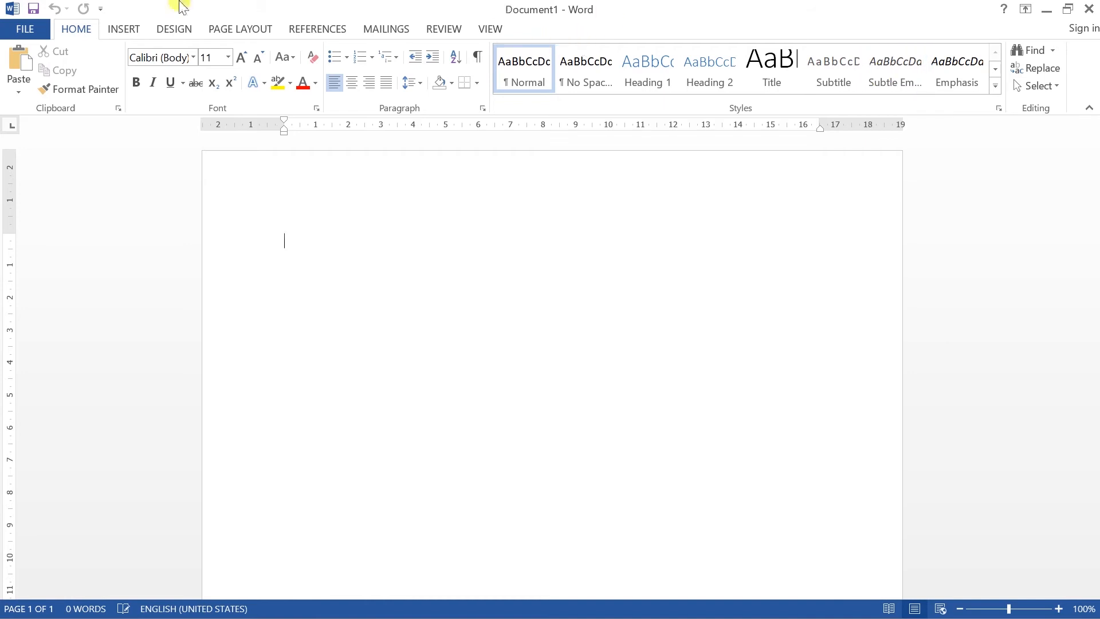
Step: Examine the available commands for files, inserting, design, page layout including paper size and columns, references, mailings, reviewing and viewing
{"action": "left_click", "coordinate": [36, 28]}
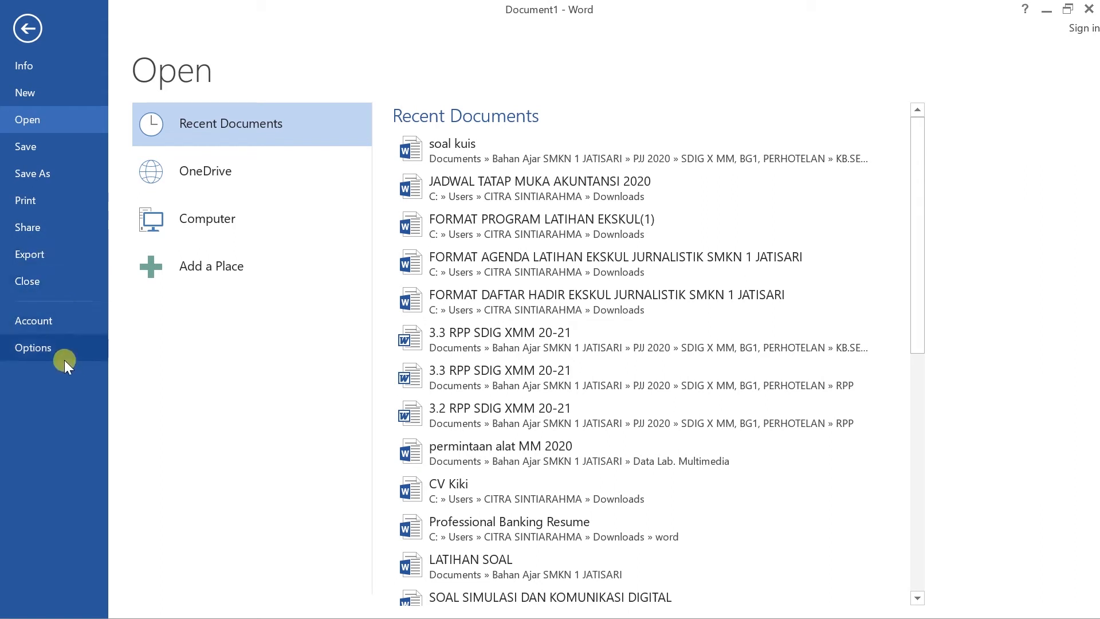
{"action": "left_click", "coordinate": [40, 31]}
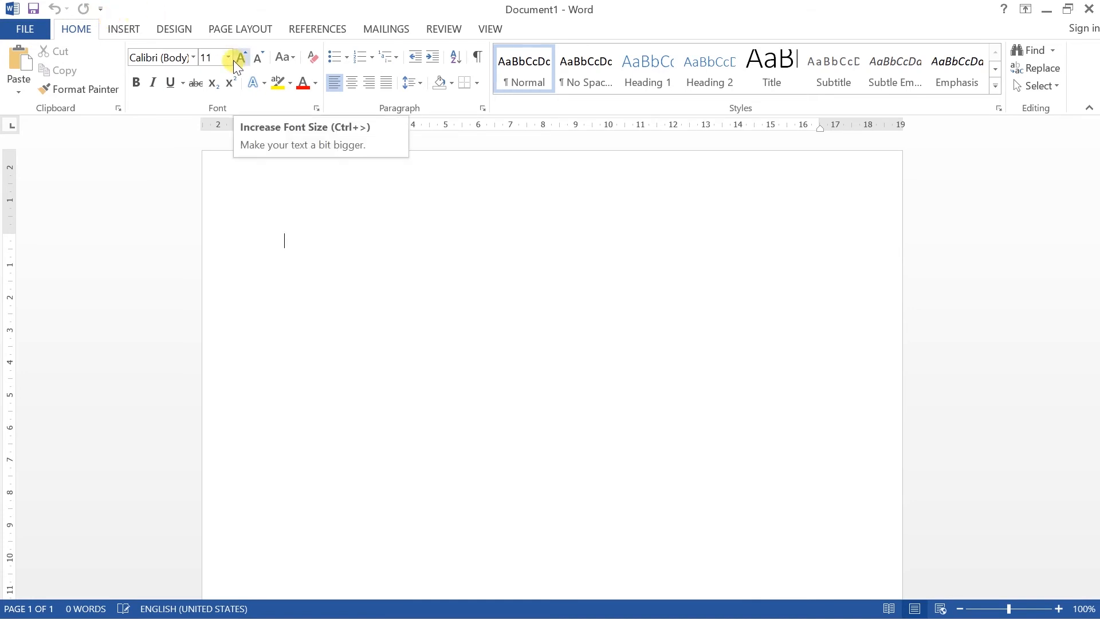
{"action": "left_click", "coordinate": [130, 23]}
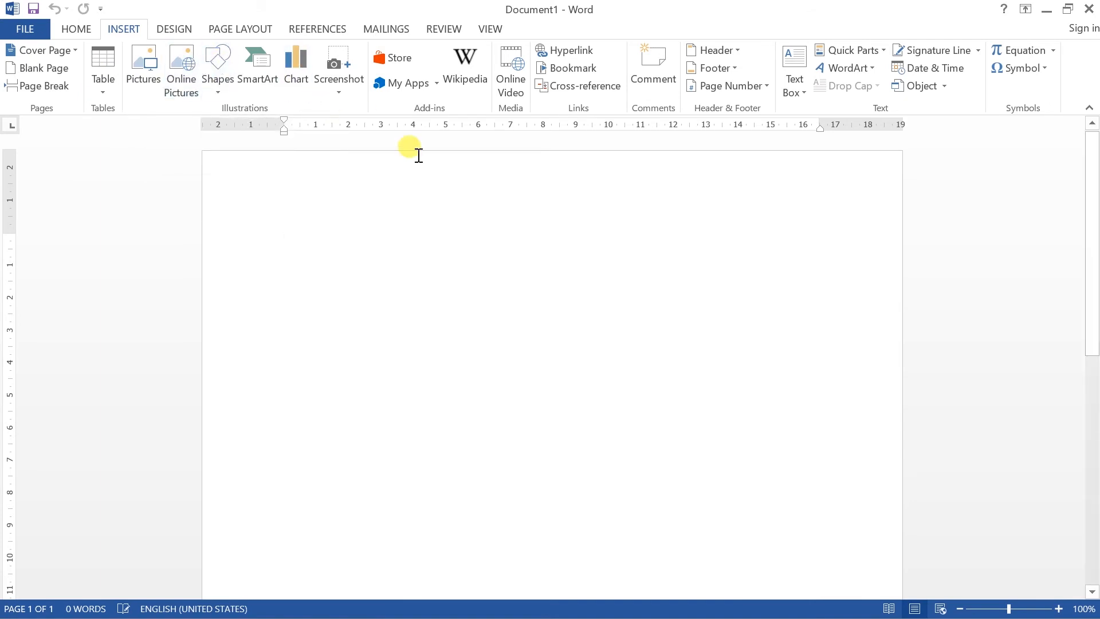
{"action": "left_click", "coordinate": [172, 28]}
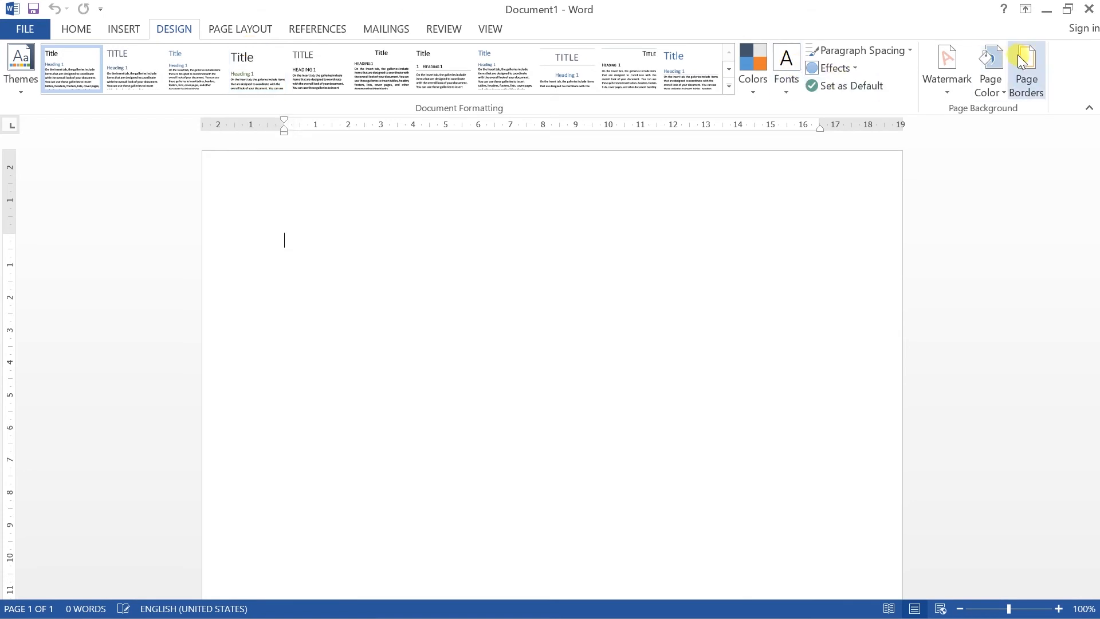
{"action": "left_click", "coordinate": [269, 27]}
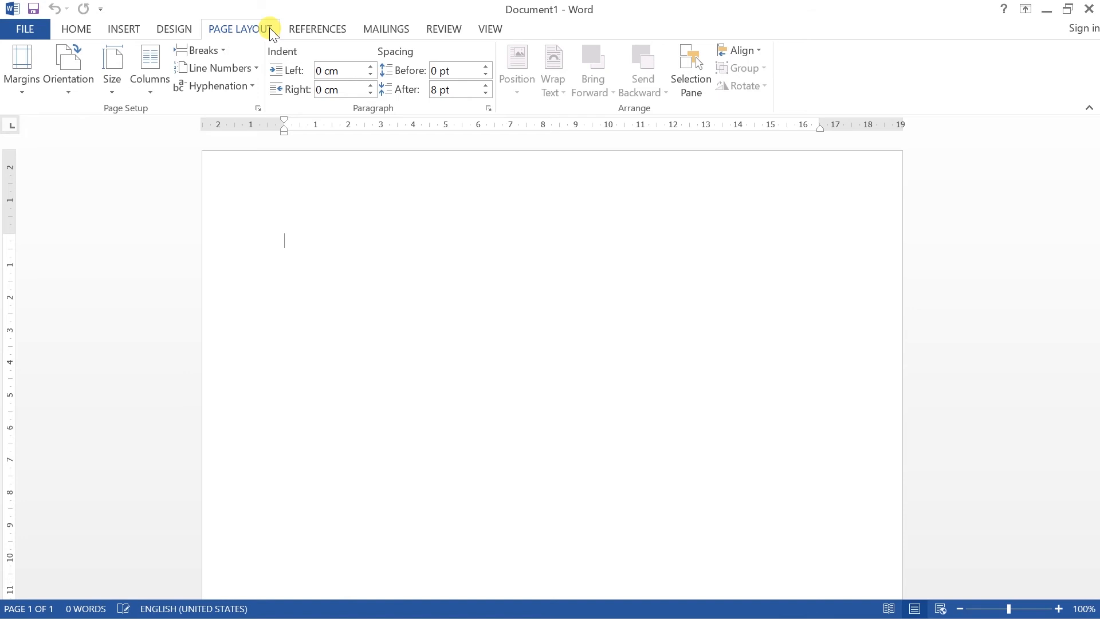
{"action": "left_click", "coordinate": [123, 57]}
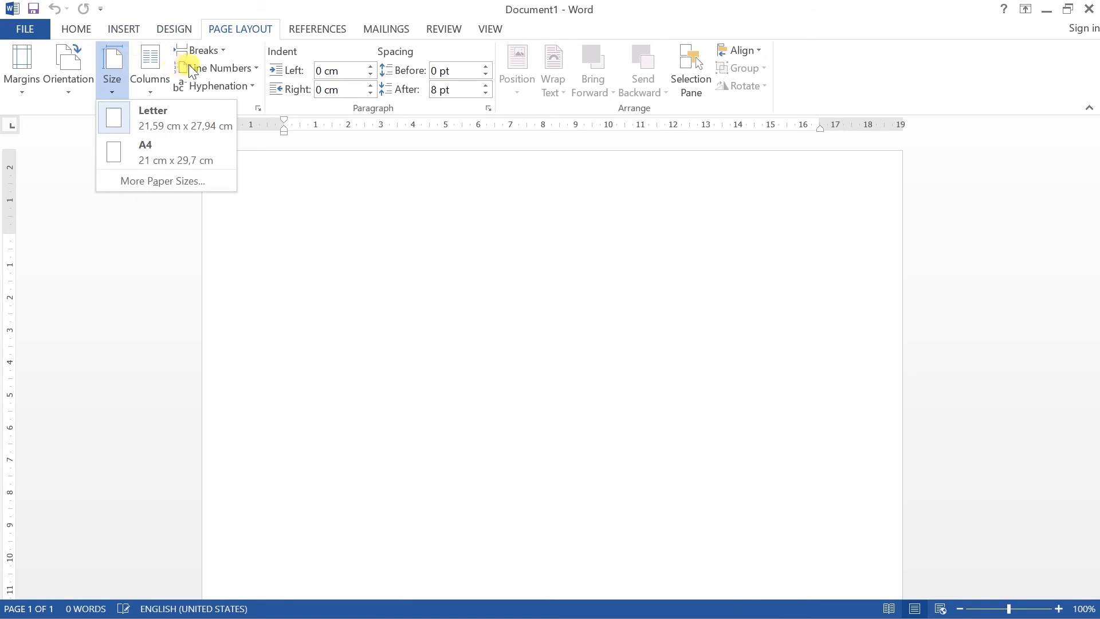
{"action": "left_click", "coordinate": [163, 68]}
{"action": "left_click", "coordinate": [163, 68]}
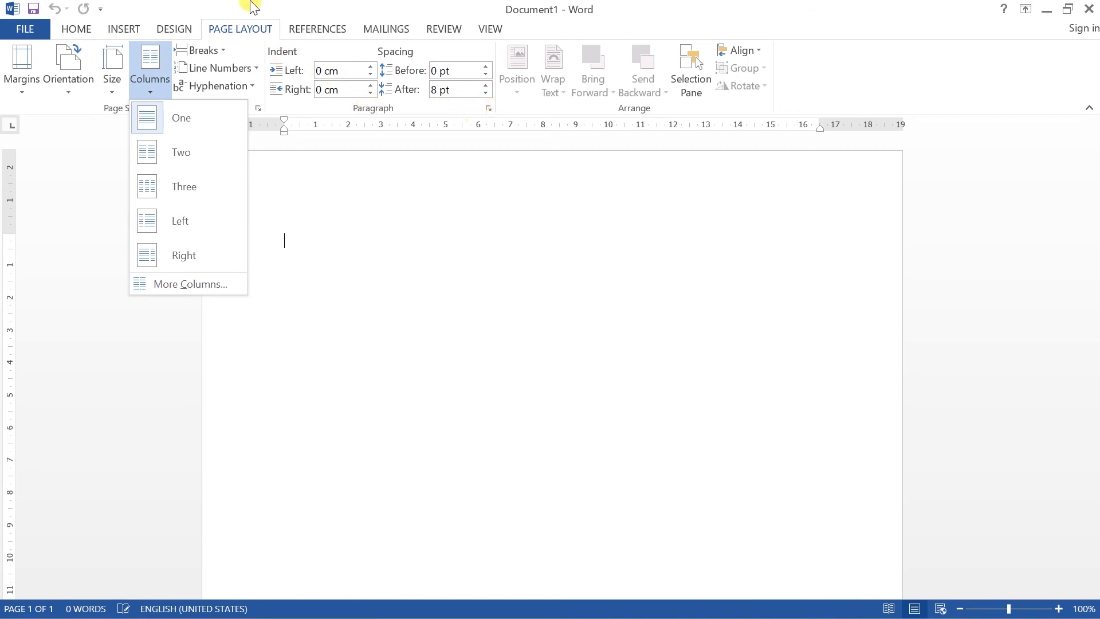
{"action": "left_click", "coordinate": [309, 32]}
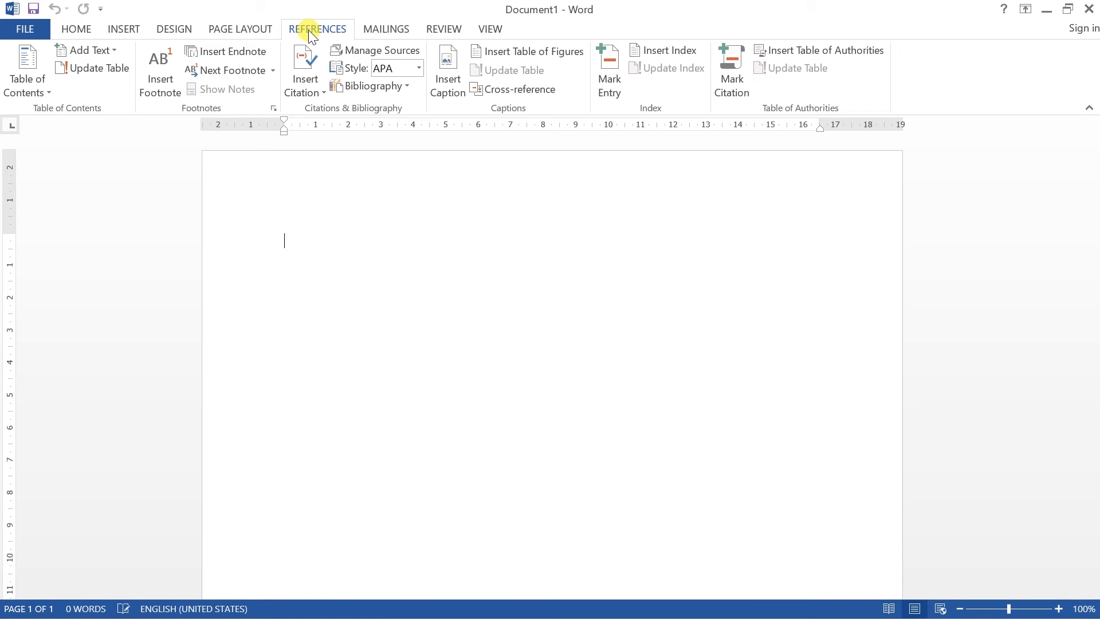
{"action": "left_click", "coordinate": [405, 33]}
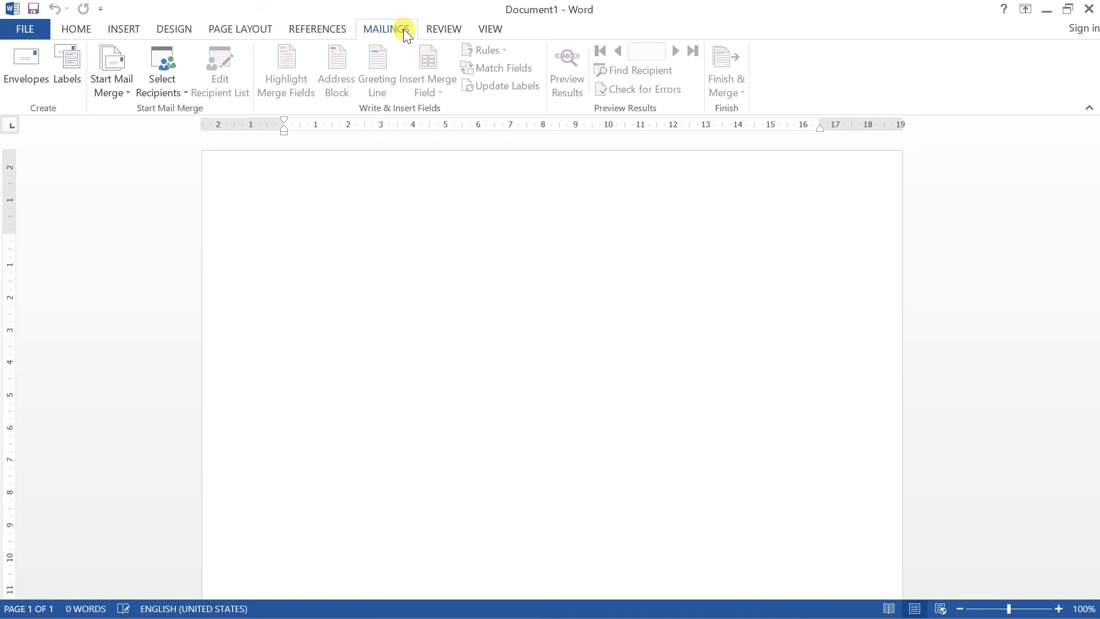
{"action": "left_click", "coordinate": [433, 36]}
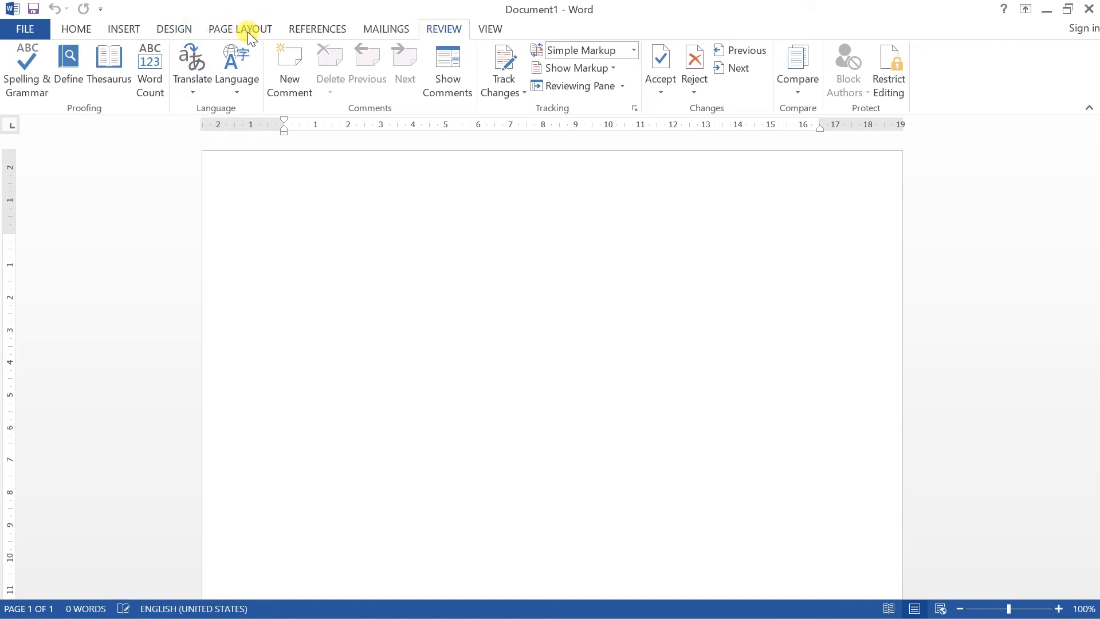
{"action": "left_click", "coordinate": [484, 31]}
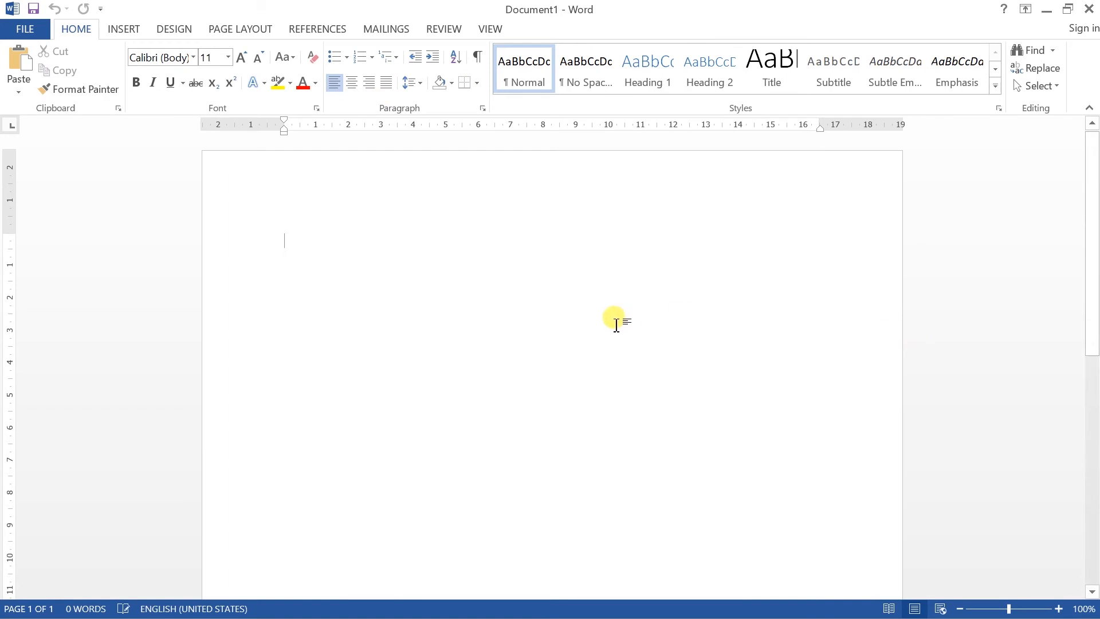
Step: Write "Halo nama saya", the speaker's name and "..", followed by "salam kenal untuk kalian semua yang sudah menyimak video ini.."
{"action": "key", "text": "Caps_Lock"}
{"action": "type", "text": "H"}
{"action": "key", "text": "Caps_Lock"}
{"action": "type", "text": "alo nama "}
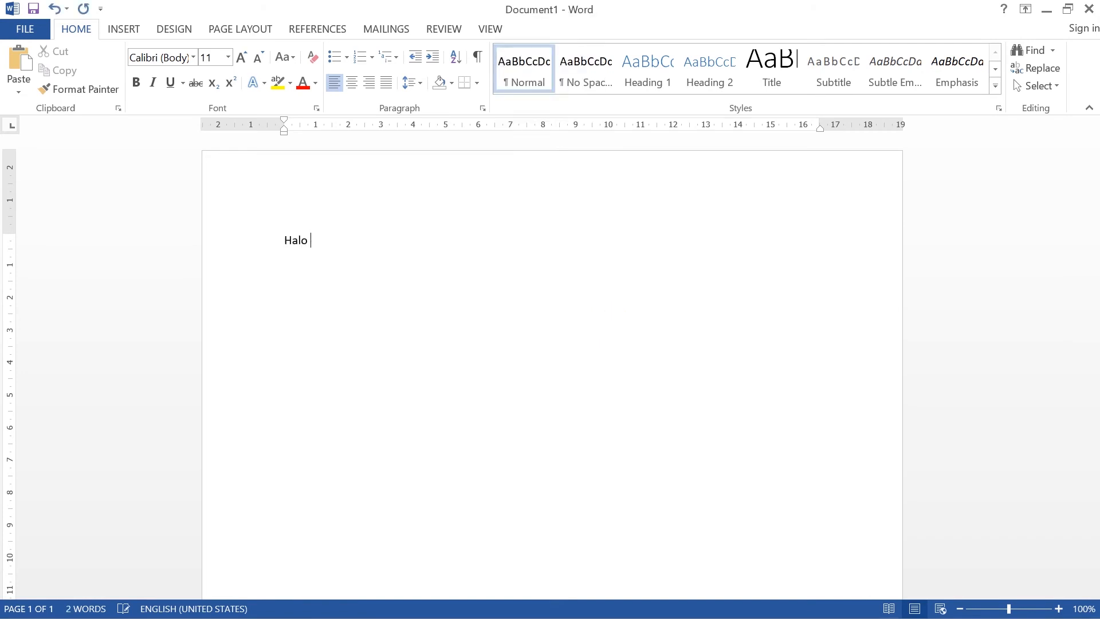
{"action": "type", "text": "saya vryniester "}
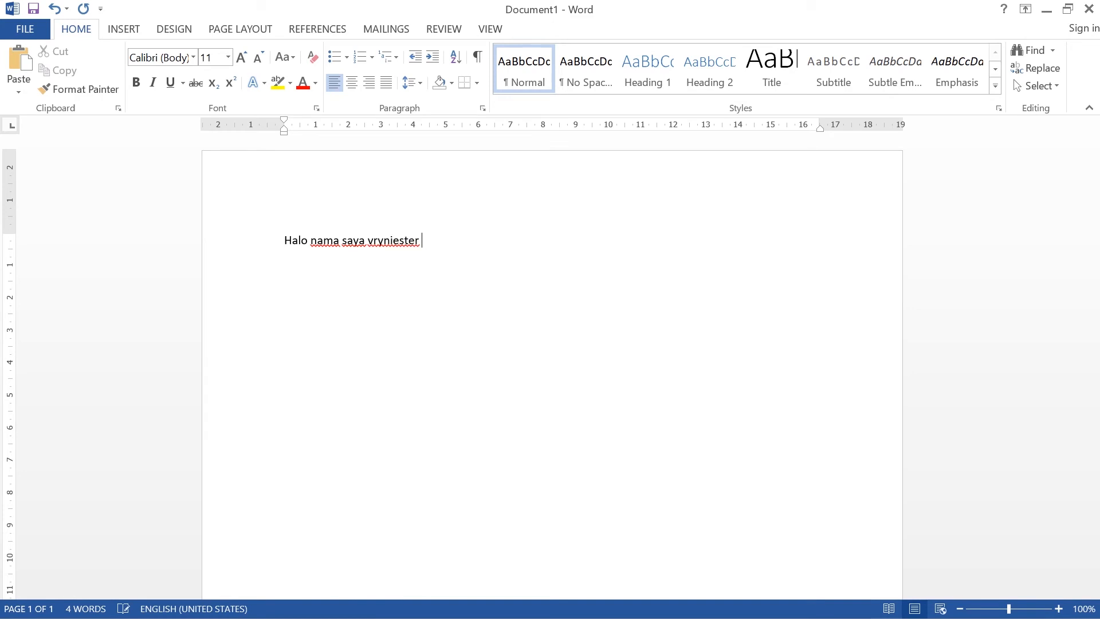
{"action": "type", "text": " salam kenal untuk kalian semua yang sudah menyimak video ini.."}
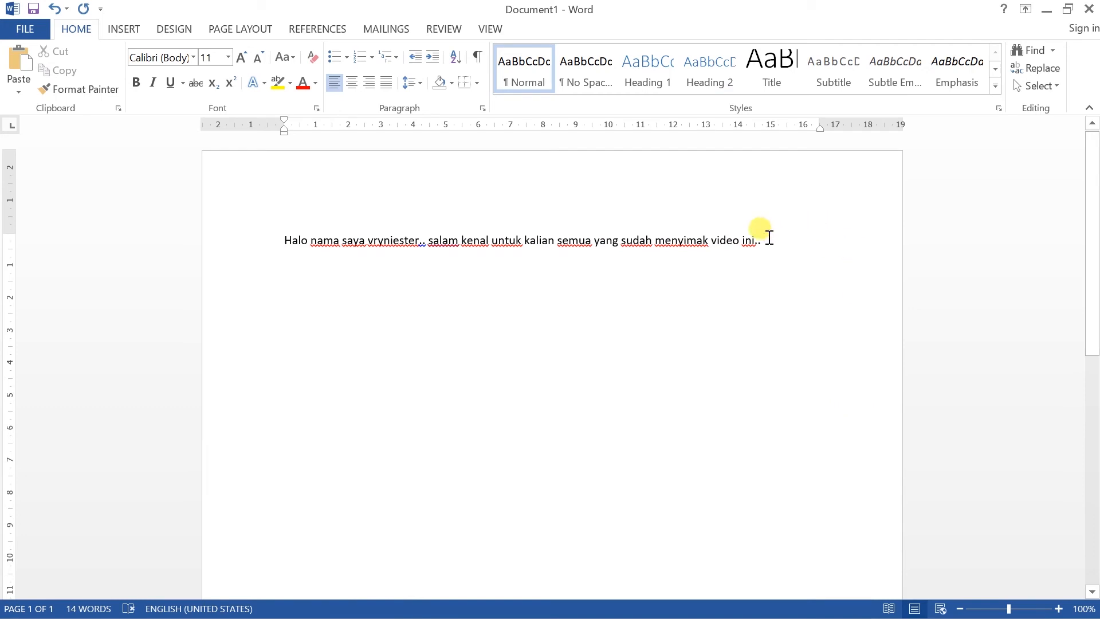
Step: Select the whole greeting sentence, browse the available fonts and apply Century Gothic to it
{"action": "left_click_drag", "start_coordinate": [769, 239], "coordinate": [275, 241]}
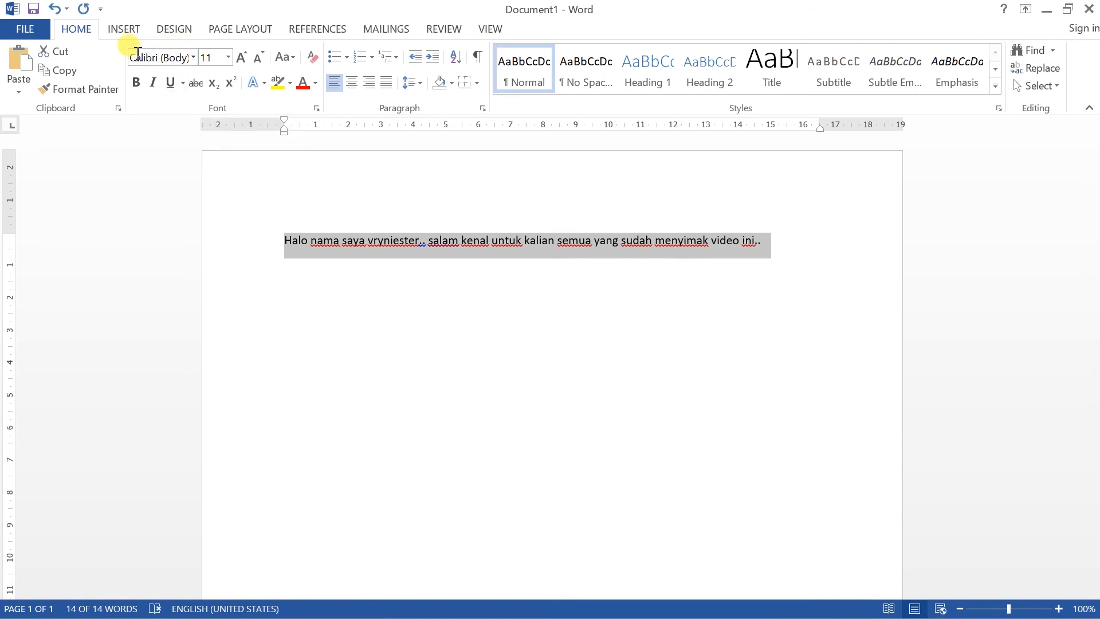
{"action": "left_click", "coordinate": [194, 57]}
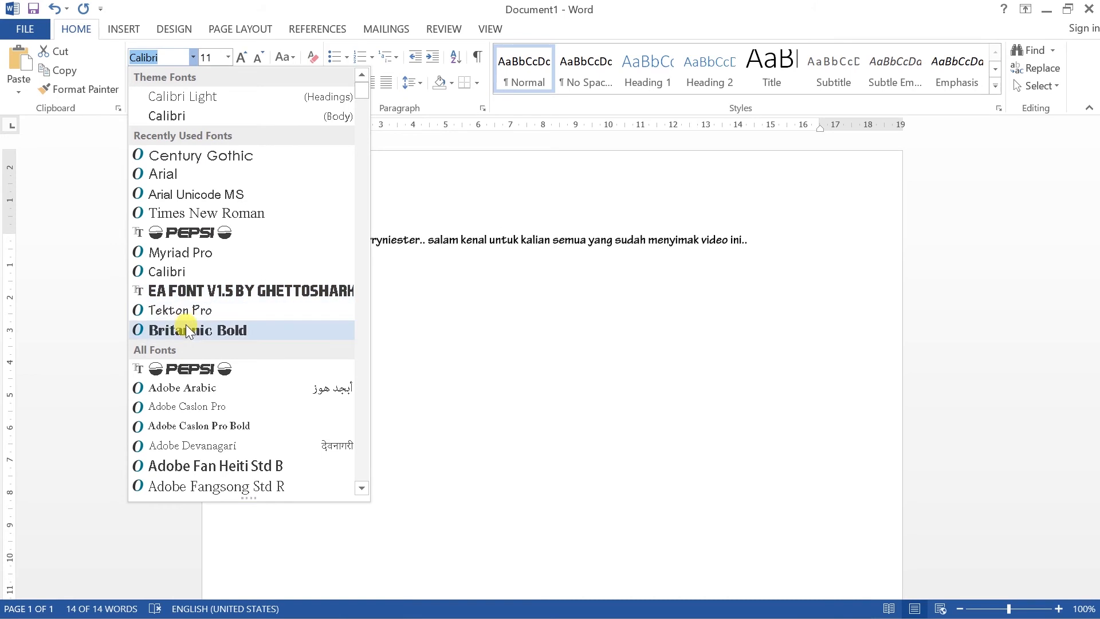
{"action": "scroll", "coordinate": [221, 388], "scroll_direction": "down", "scroll_amount": 4}
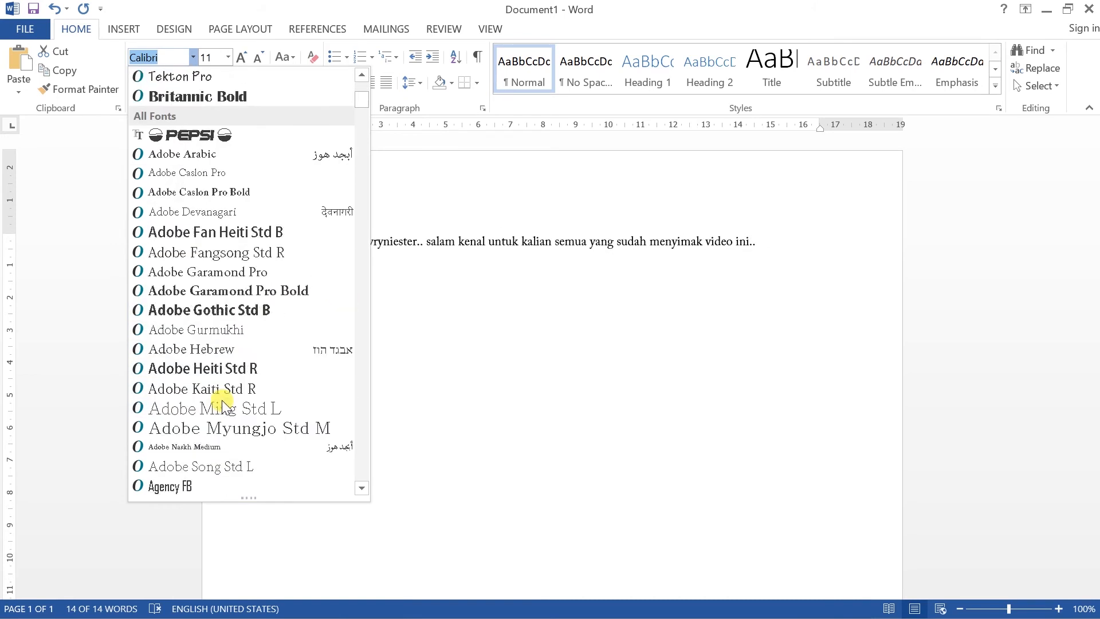
{"action": "scroll", "coordinate": [223, 395], "scroll_direction": "down", "scroll_amount": 3}
{"action": "scroll", "coordinate": [222, 400], "scroll_direction": "down", "scroll_amount": 4}
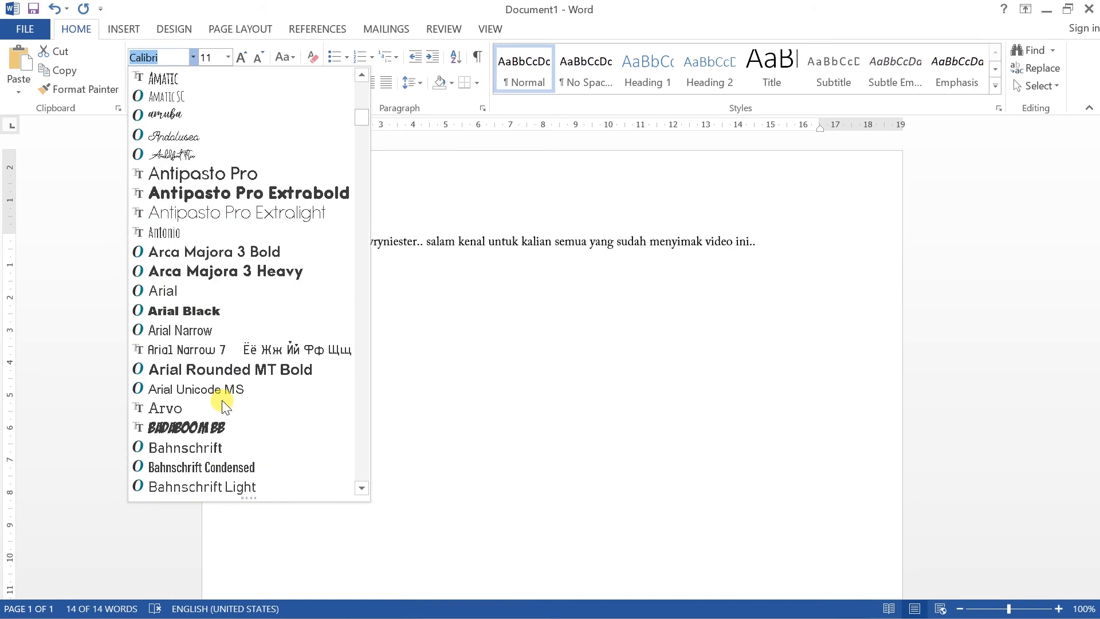
{"action": "scroll", "coordinate": [195, 290], "scroll_direction": "down", "scroll_amount": 5}
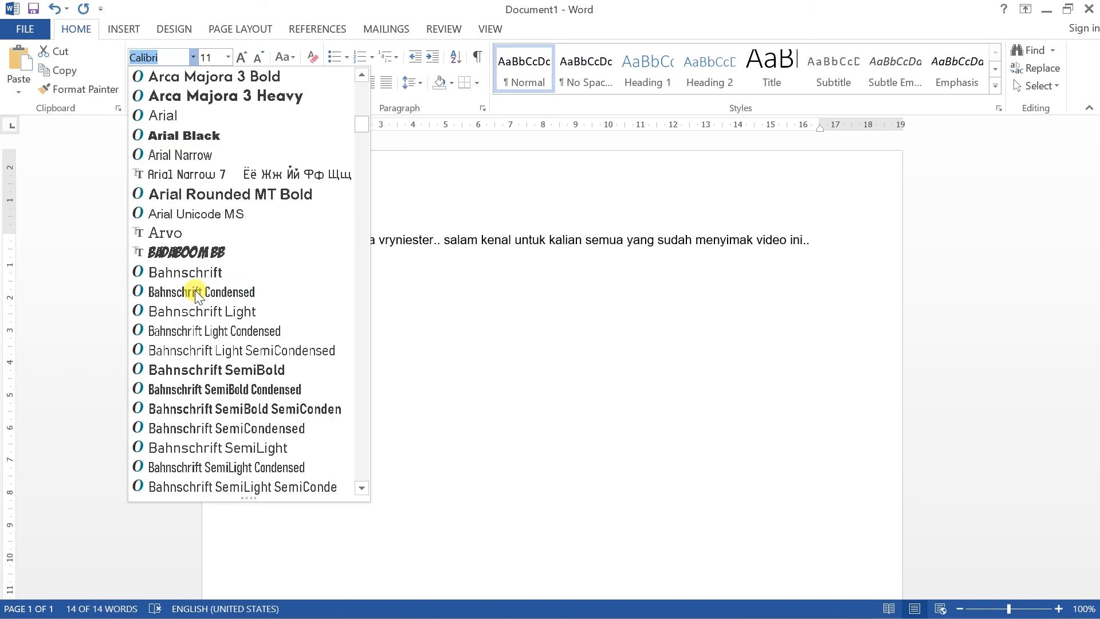
{"action": "scroll", "coordinate": [199, 369], "scroll_direction": "up", "scroll_amount": 20}
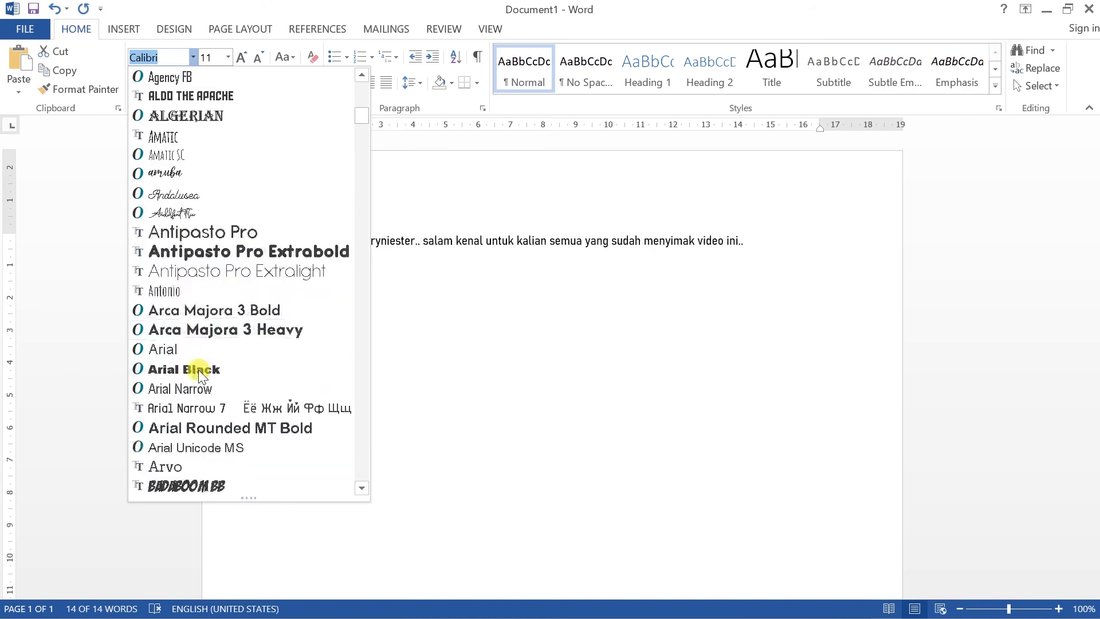
{"action": "left_click", "coordinate": [209, 153]}
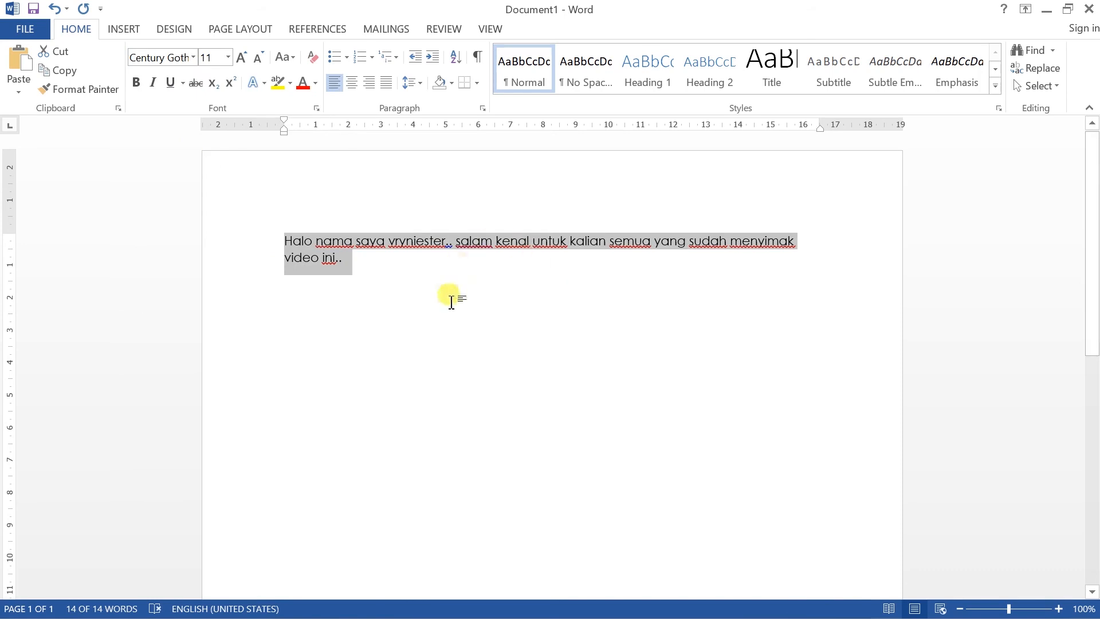
Step: Increase the selected sentence's font size in increments up to 14
{"action": "left_click", "coordinate": [250, 59]}
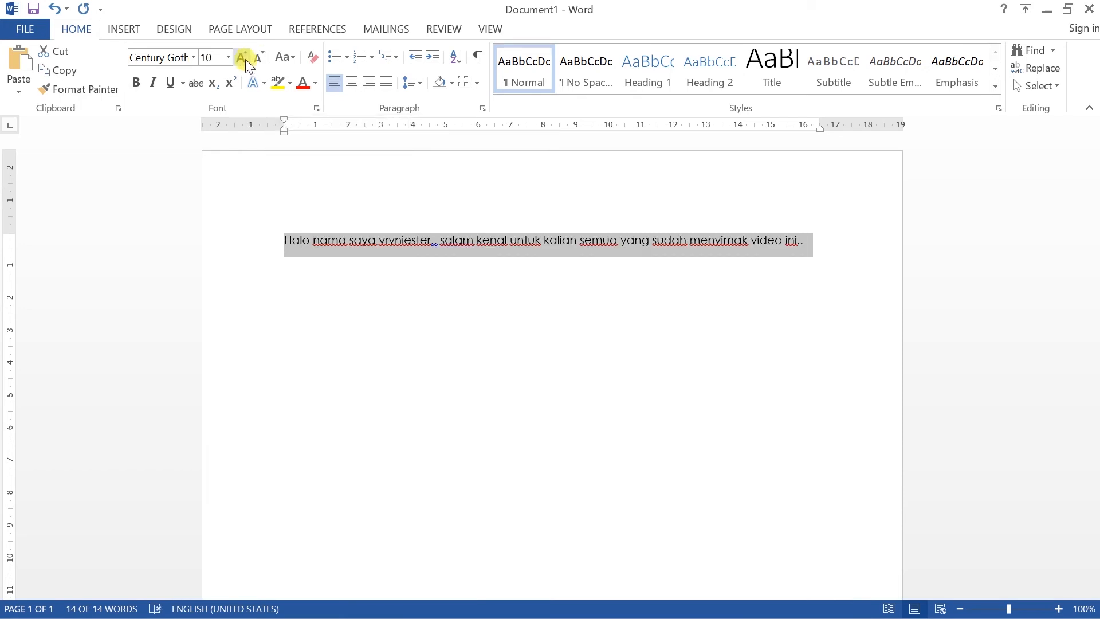
{"action": "left_click", "coordinate": [245, 60]}
{"action": "left_click", "coordinate": [246, 60]}
{"action": "left_click", "coordinate": [245, 59]}
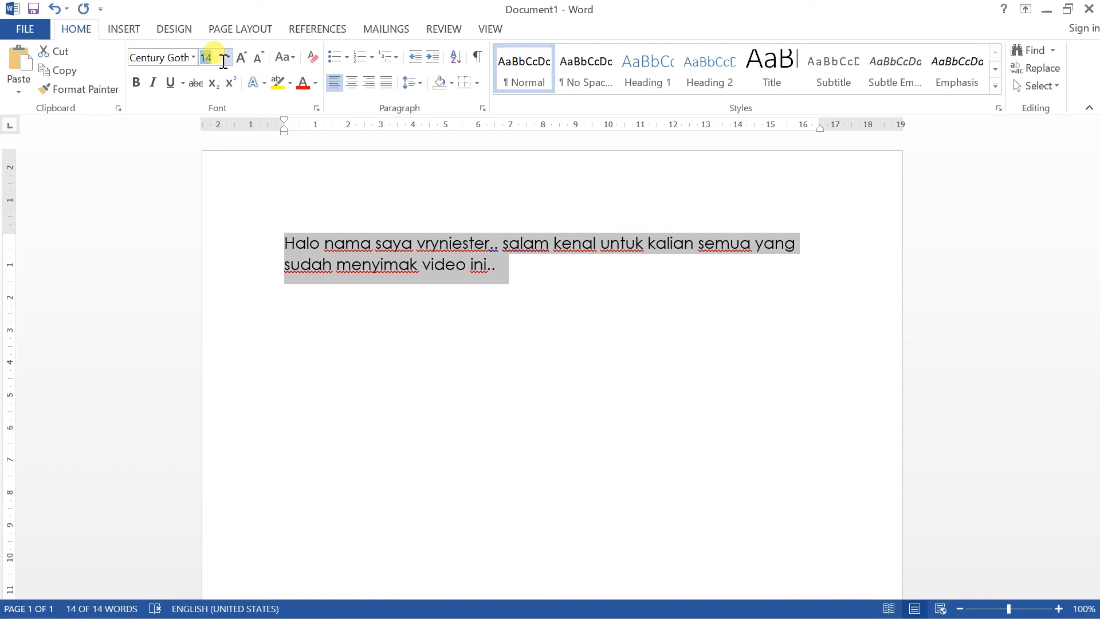
Step: Set the font size of the selected greeting sentence to 25
{"action": "type", "text": "15"}
{"action": "key", "text": "BackSpace"}
{"action": "key", "text": "BackSpace"}
{"action": "type", "text": "25"}
{"action": "key", "text": "Return"}
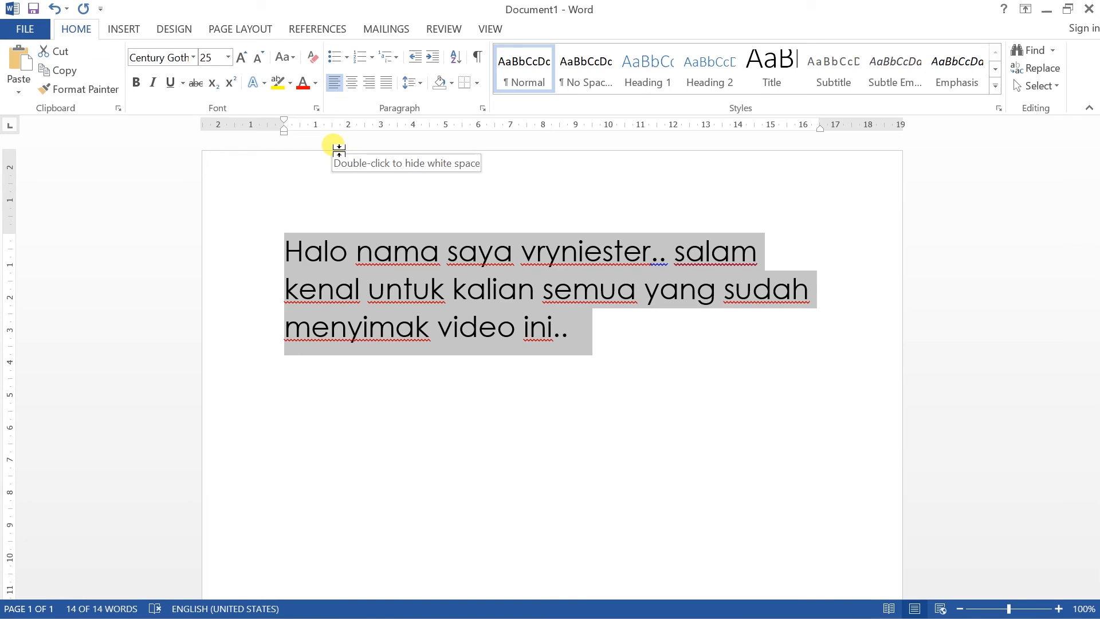
Step: Make the whole greeting sentence bold, clear the selection and place the cursor before "Halo"
{"action": "left_click", "coordinate": [137, 85]}
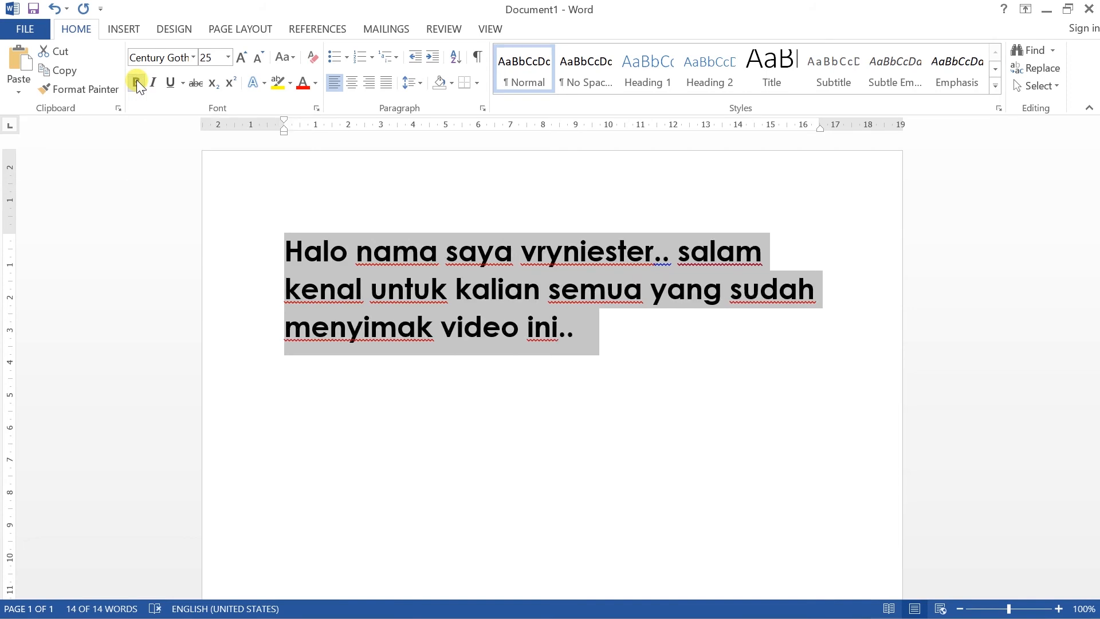
{"action": "left_click", "coordinate": [501, 356]}
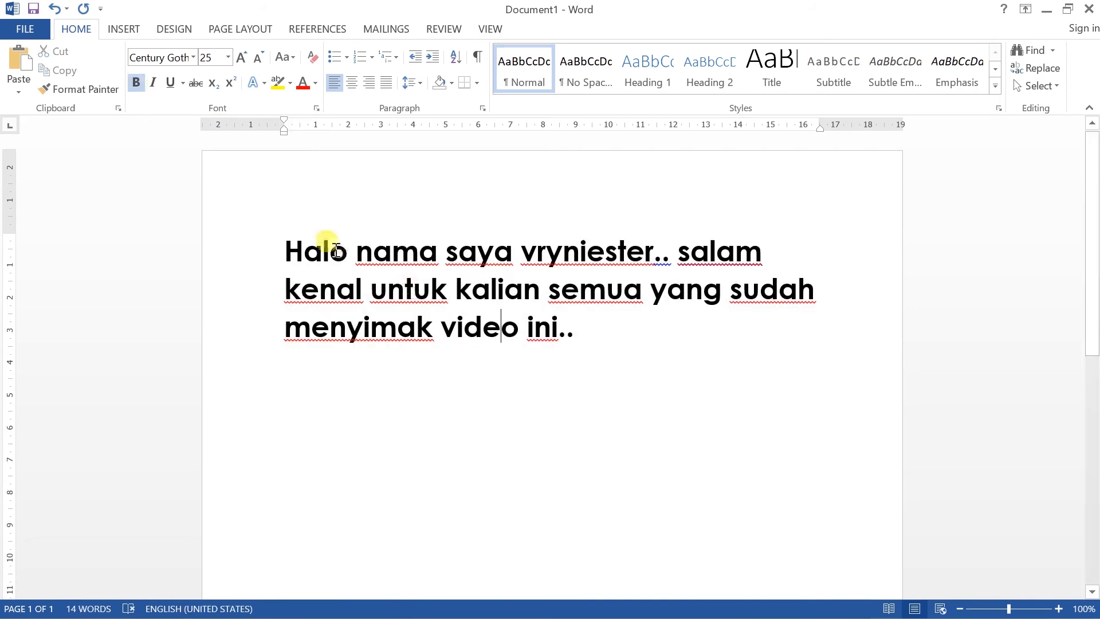
{"action": "left_click_drag", "start_coordinate": [286, 253], "coordinate": [620, 330]}
{"action": "left_click", "coordinate": [621, 385]}
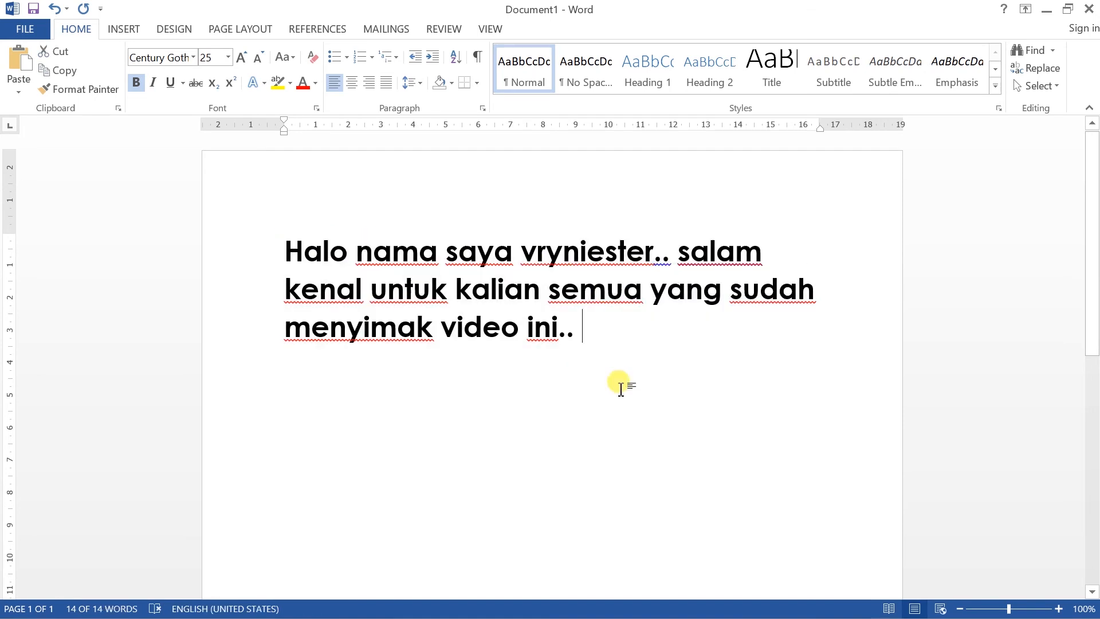
{"action": "left_click", "coordinate": [278, 246]}
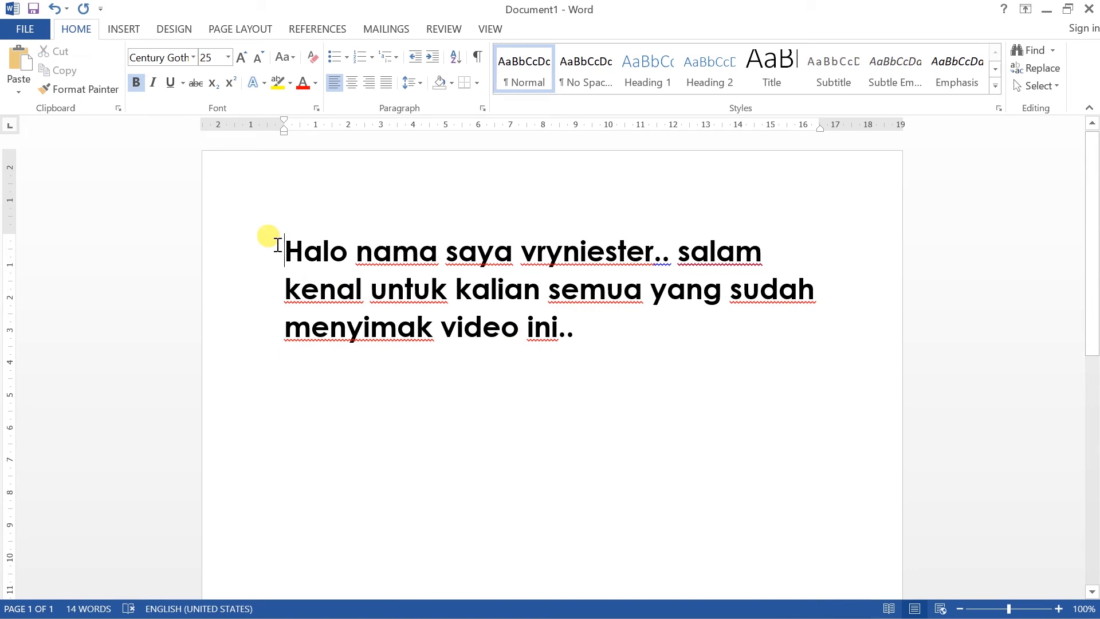
Step: Make the whole greeting sentence italic, underlined, struck through and subscript
{"action": "left_click_drag", "start_coordinate": [278, 246], "coordinate": [579, 322]}
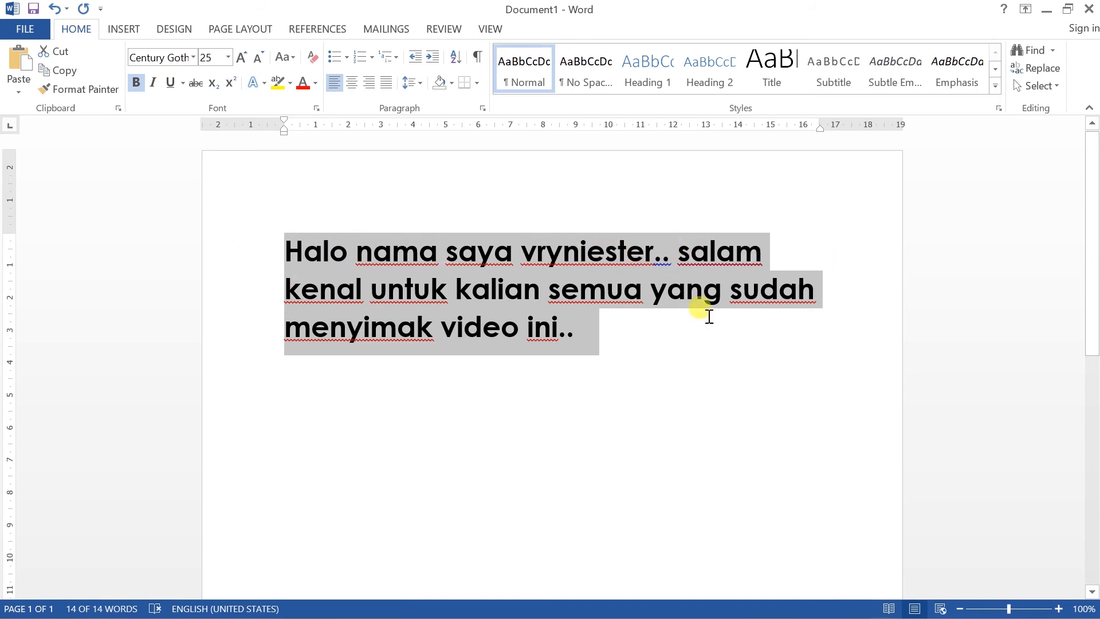
{"action": "left_click", "coordinate": [155, 80]}
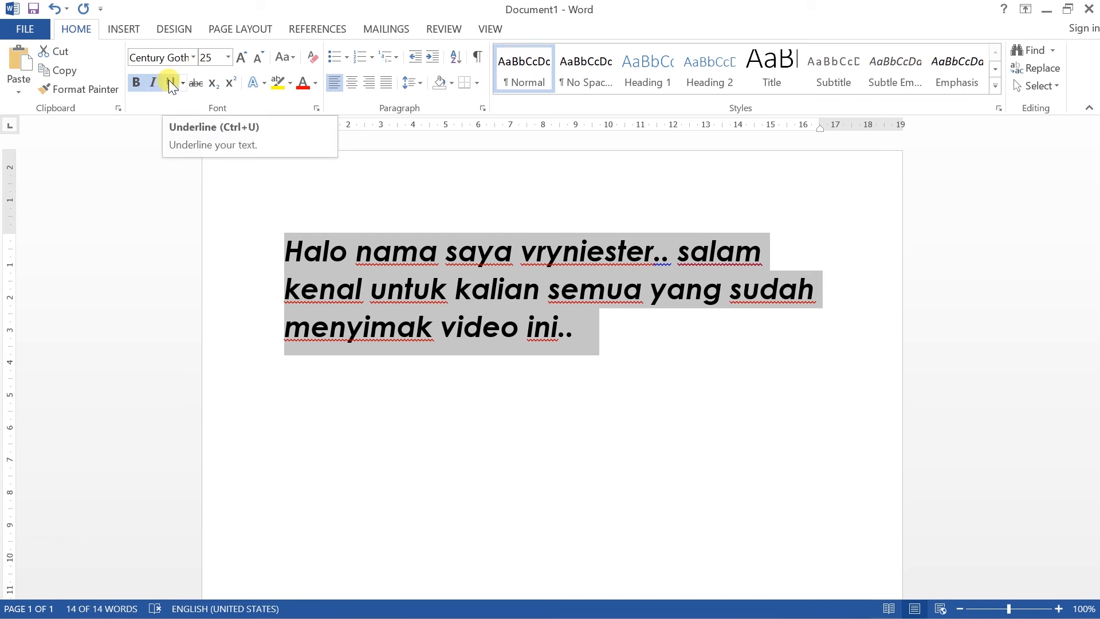
{"action": "left_click", "coordinate": [170, 83]}
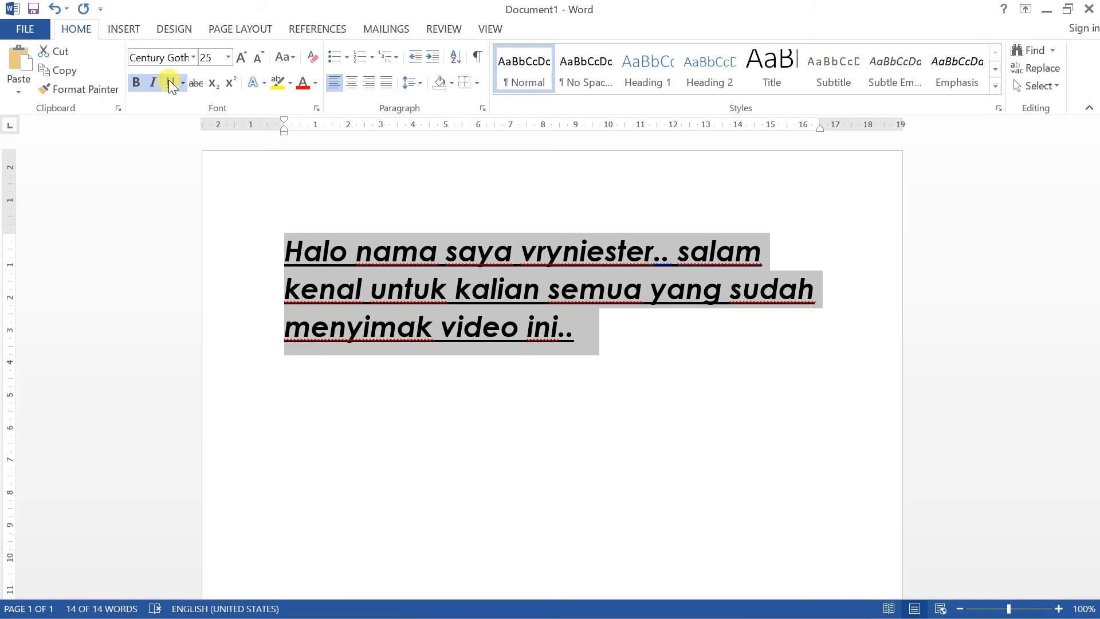
{"action": "left_click", "coordinate": [198, 85]}
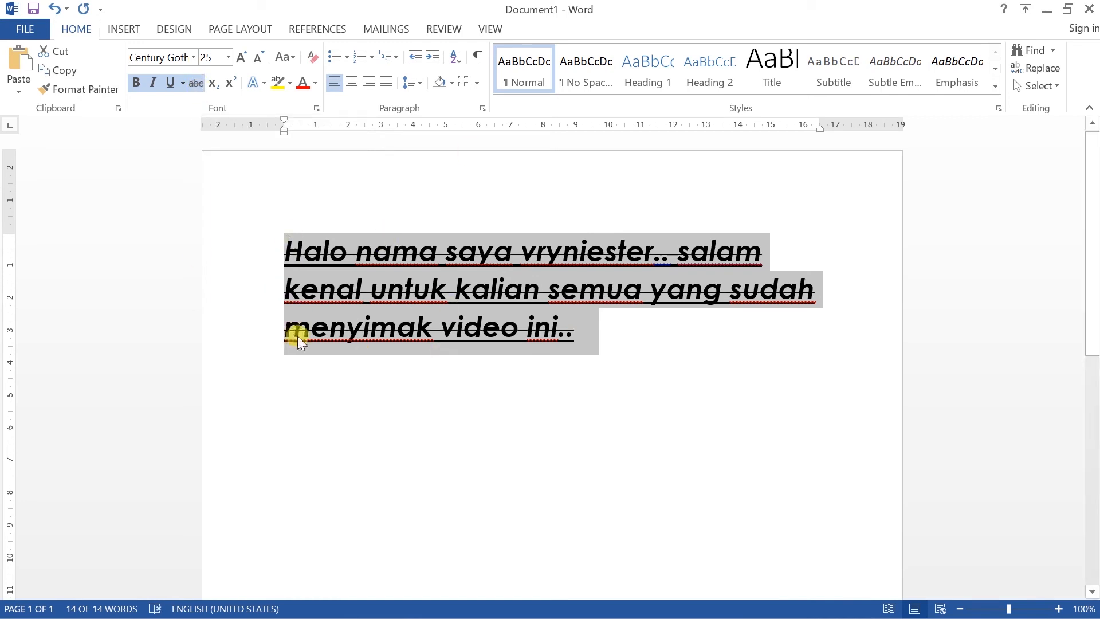
{"action": "left_click", "coordinate": [216, 86]}
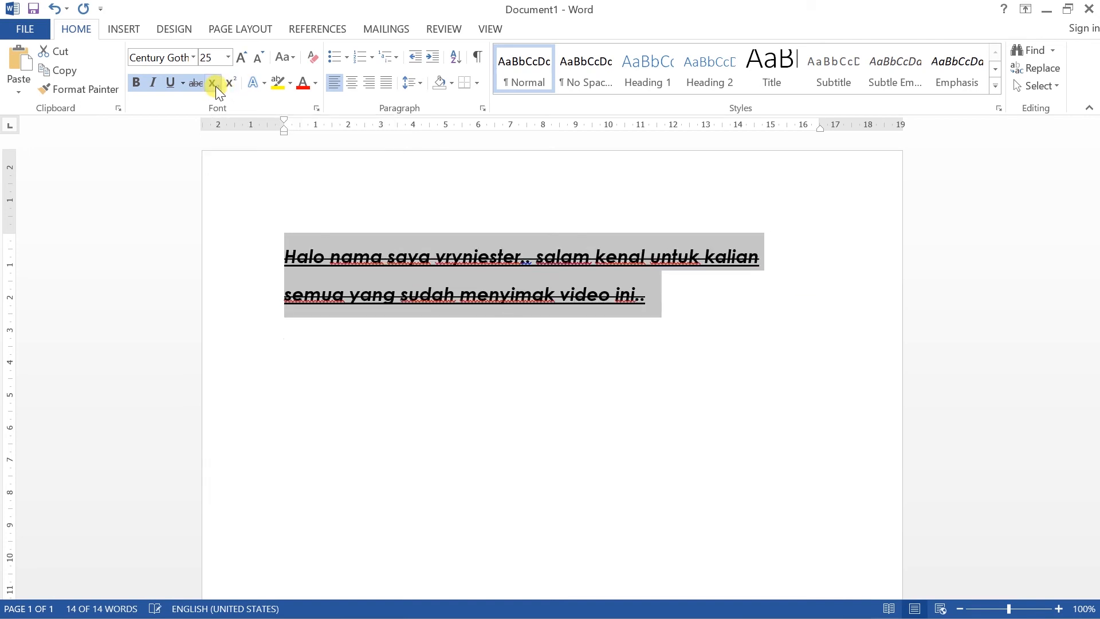
Step: Insert the word "HALO" in normal-height capitals, without subscript, before the greeting sentence
{"action": "left_click", "coordinate": [282, 252]}
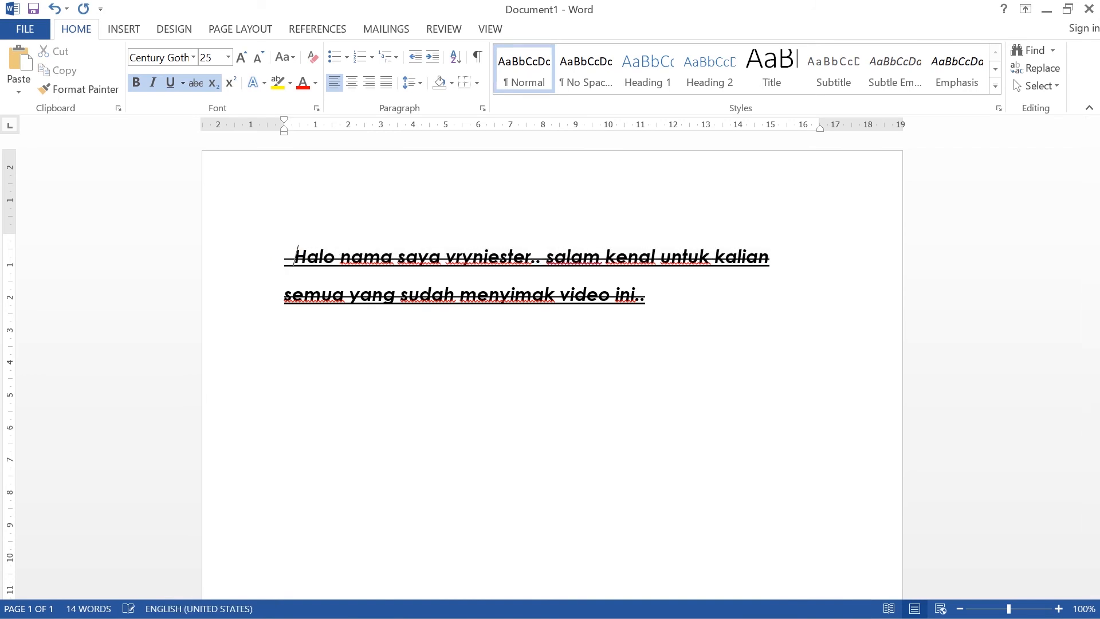
{"action": "key", "text": "Left"}
{"action": "key", "text": "Caps_Lock"}
{"action": "type", "text": "HA"}
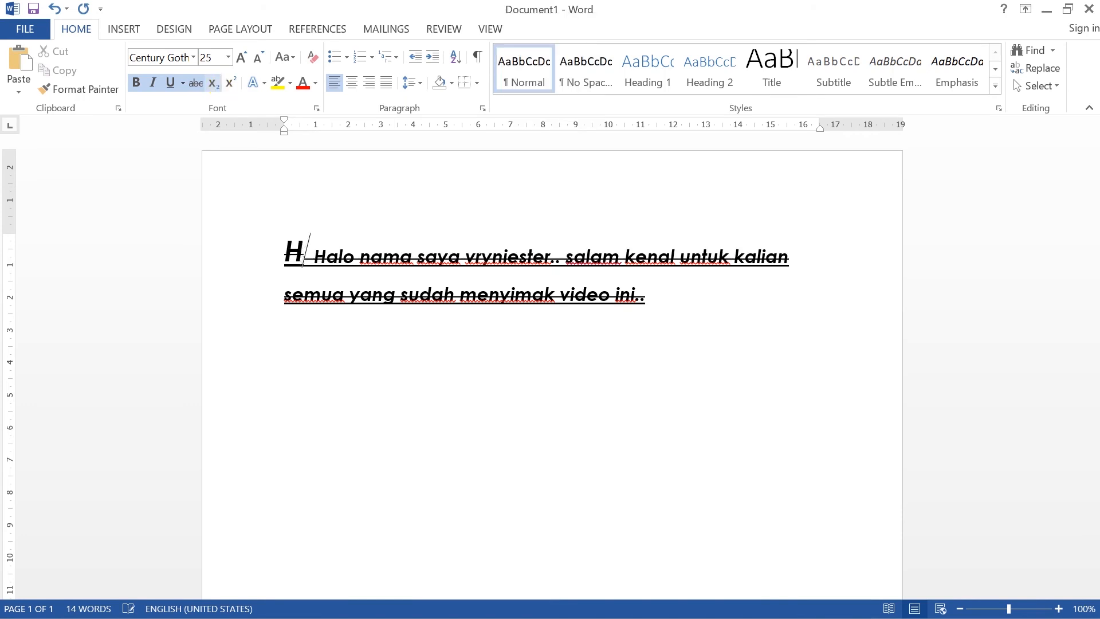
{"action": "type", "text": "LO"}
{"action": "key", "text": "Caps_Lock"}
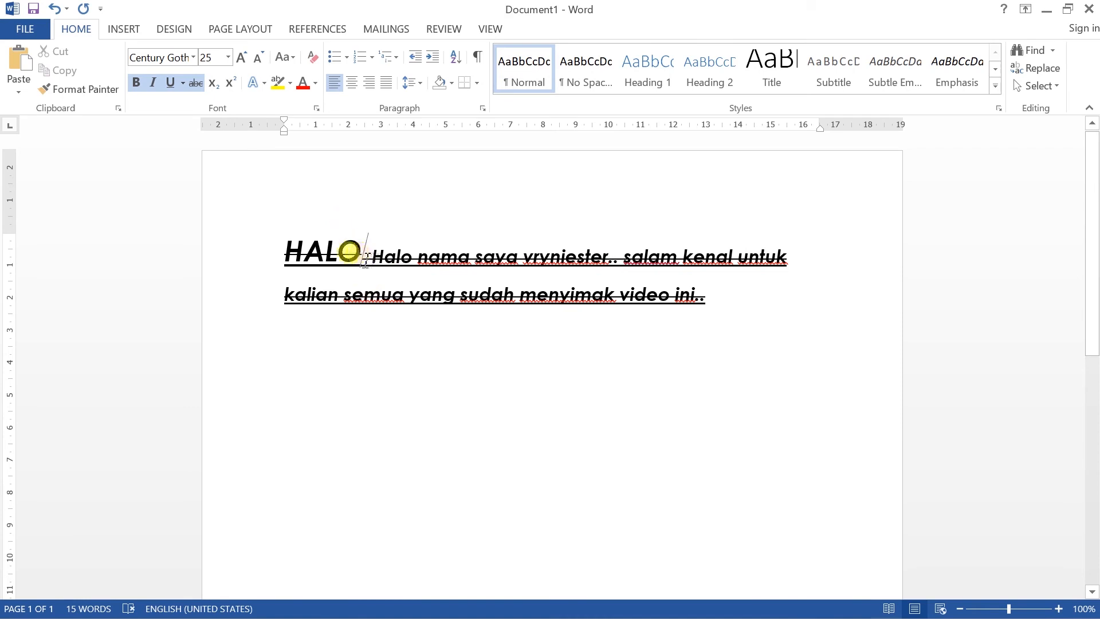
Step: Make the original greeting sentence after "HALO" superscript, including its initial "H", and clear the selection
{"action": "left_click_drag", "start_coordinate": [370, 259], "coordinate": [748, 294]}
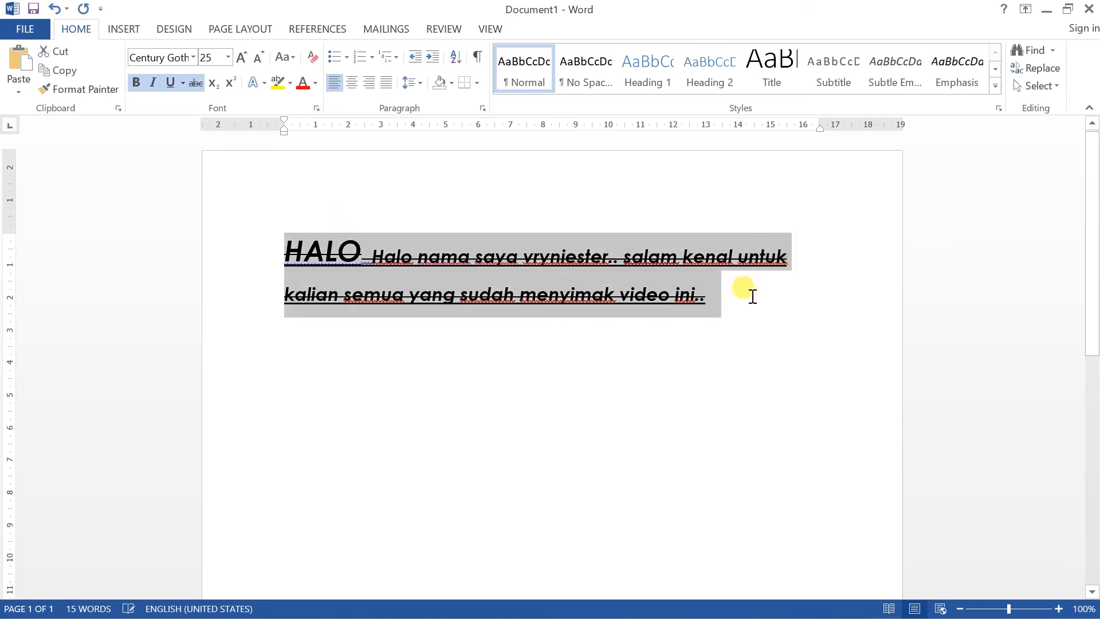
{"action": "left_click", "coordinate": [748, 294]}
{"action": "left_click_drag", "start_coordinate": [359, 252], "coordinate": [439, 286]}
{"action": "left_click", "coordinate": [378, 264]}
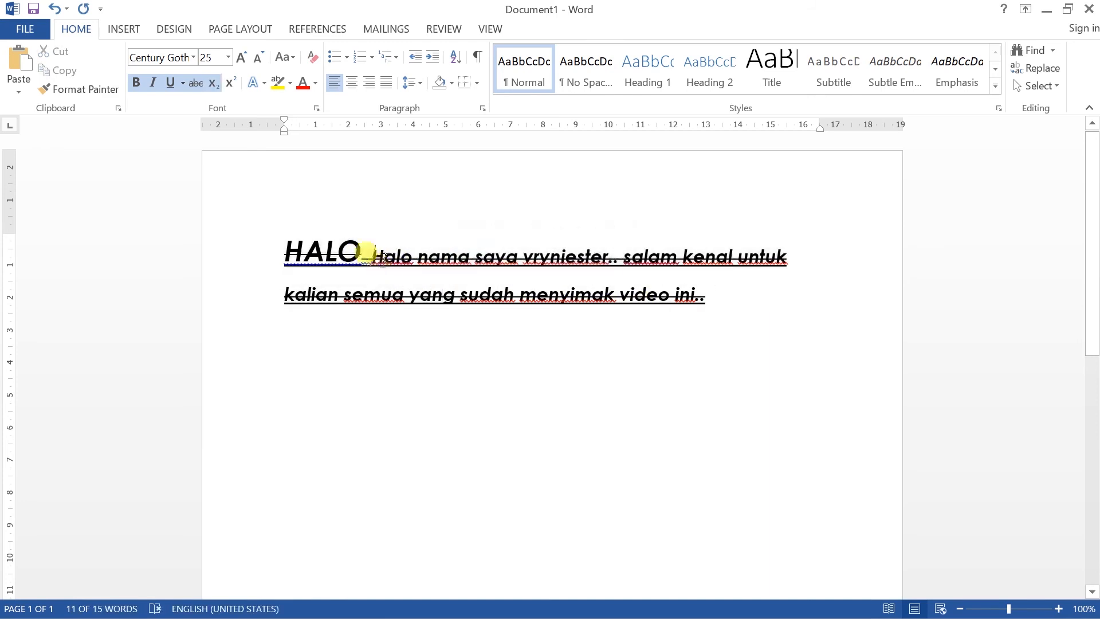
{"action": "left_click_drag", "start_coordinate": [739, 311], "coordinate": [366, 248]}
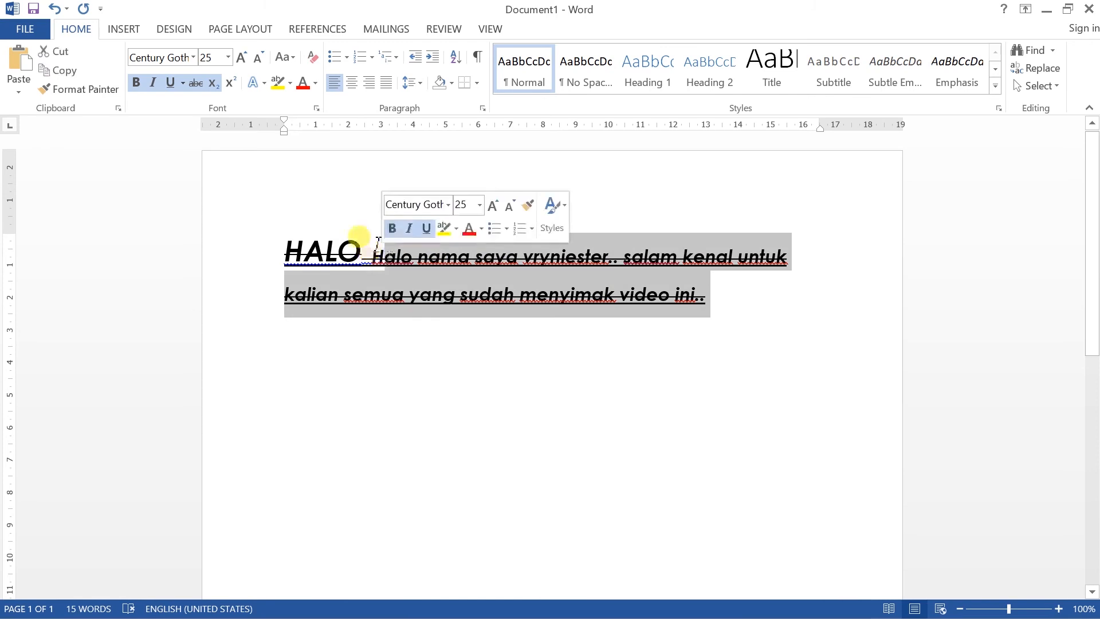
{"action": "left_click", "coordinate": [235, 80]}
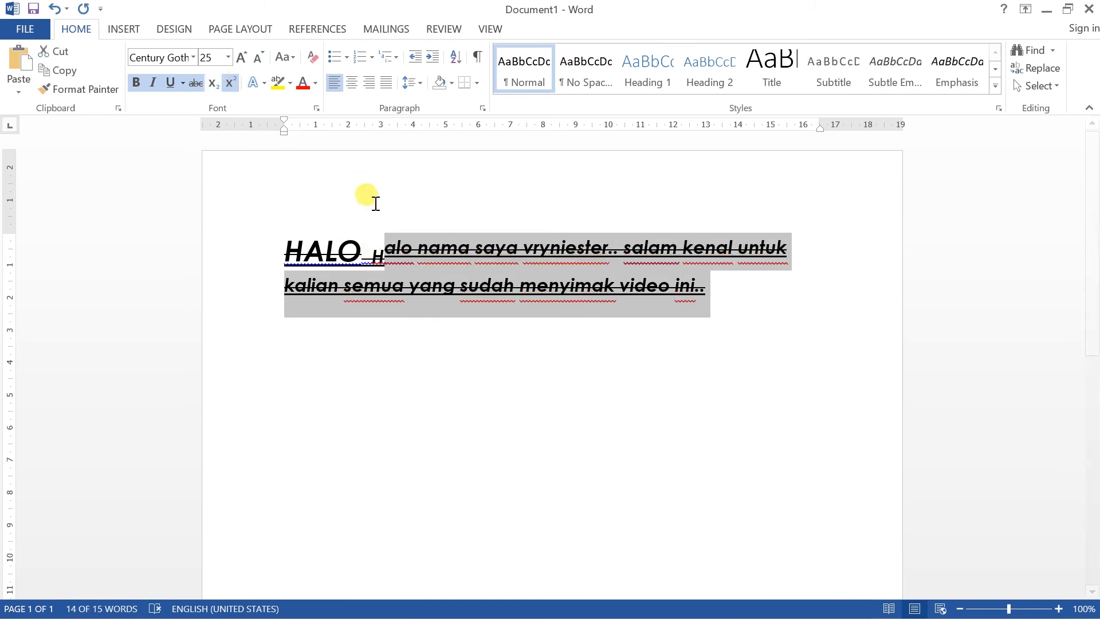
{"action": "left_click_drag", "start_coordinate": [387, 249], "coordinate": [374, 252]}
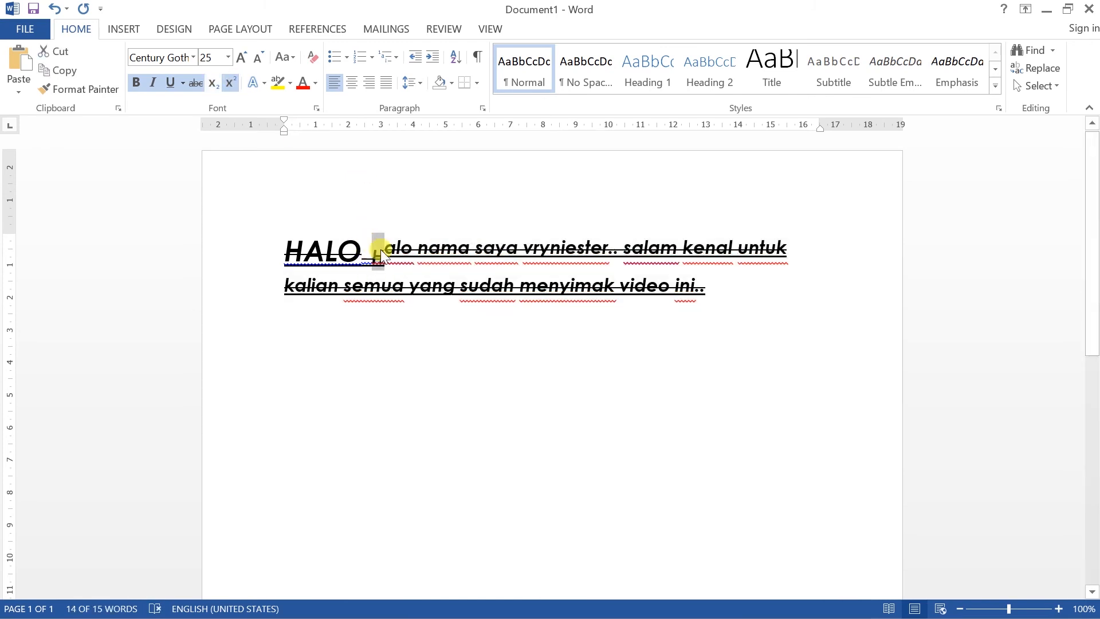
{"action": "left_click", "coordinate": [232, 90]}
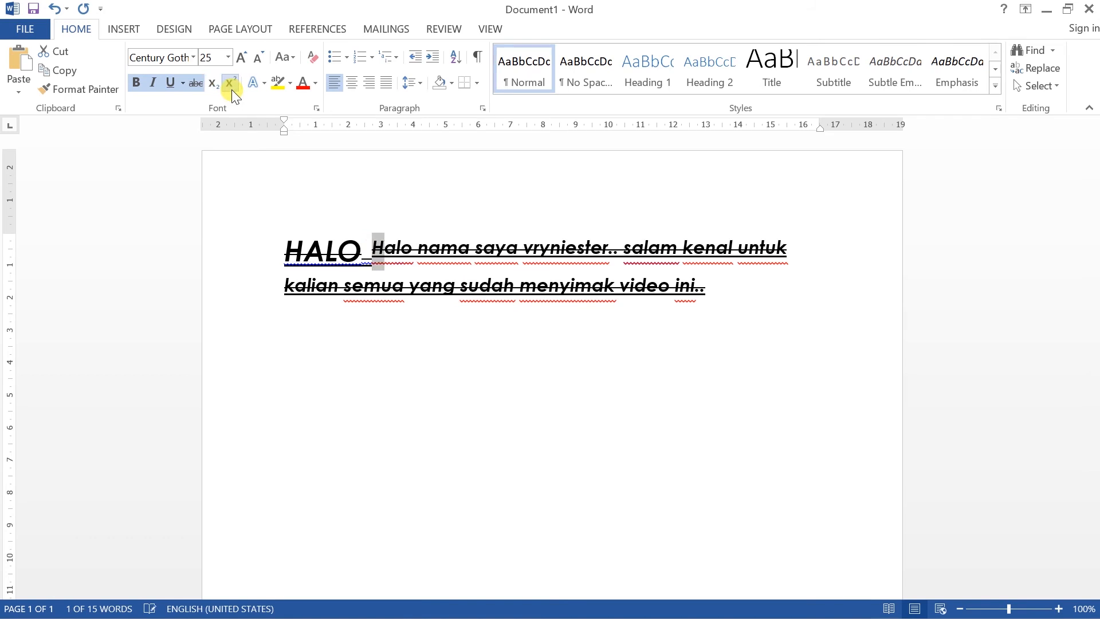
{"action": "left_click", "coordinate": [401, 358]}
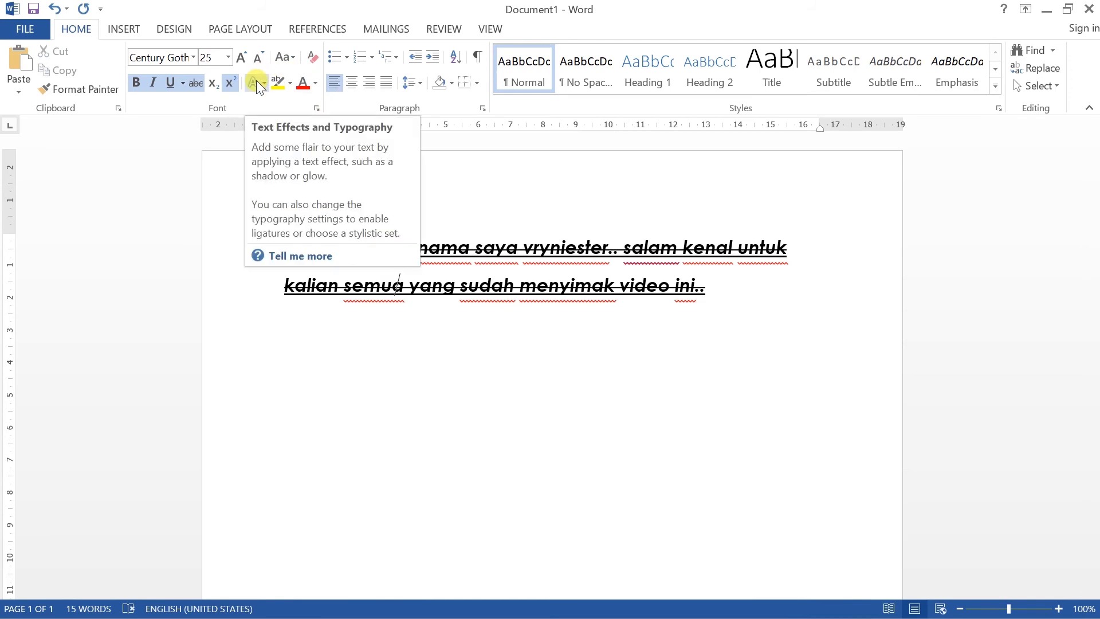
Step: Select the whole text, including "HALO", and apply the gray-filled text effect to it
{"action": "left_click_drag", "start_coordinate": [808, 302], "coordinate": [246, 238]}
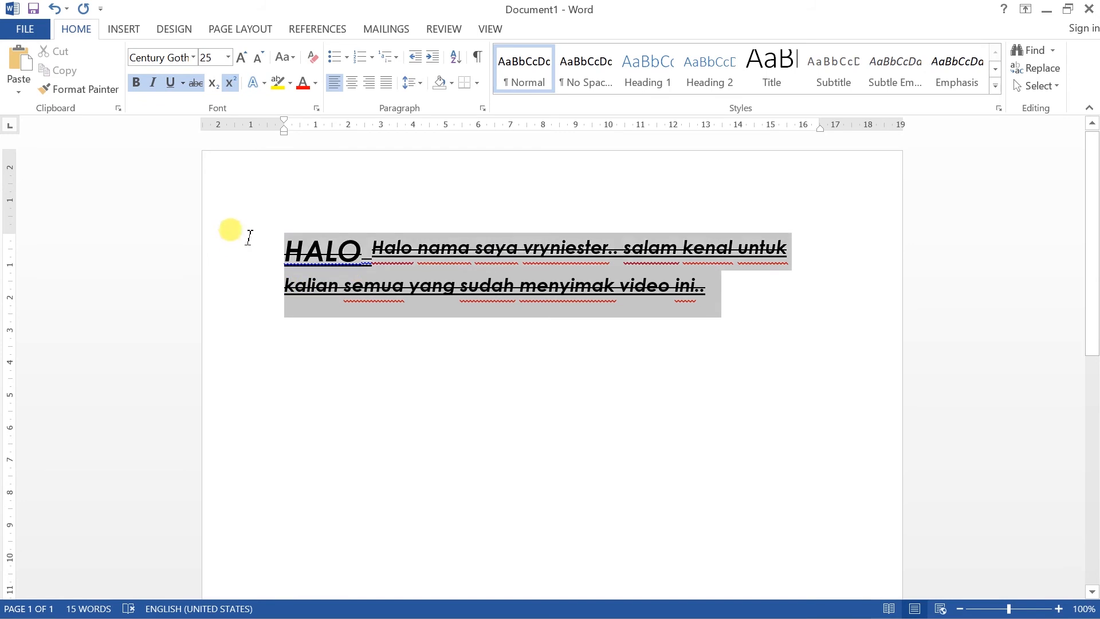
{"action": "left_click", "coordinate": [254, 85]}
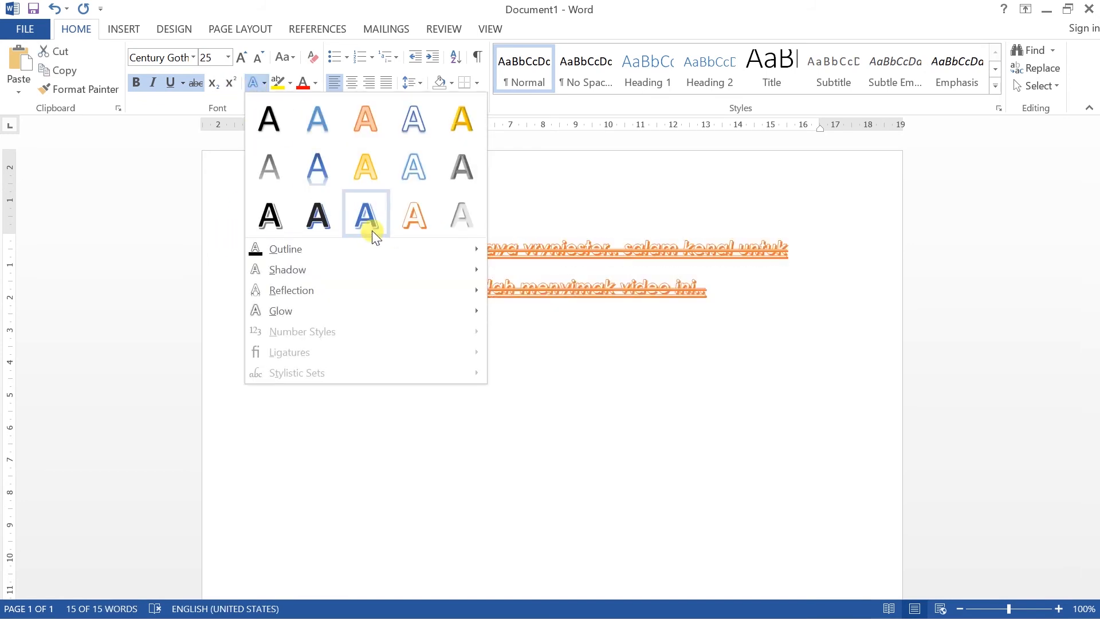
{"action": "left_click", "coordinate": [451, 175]}
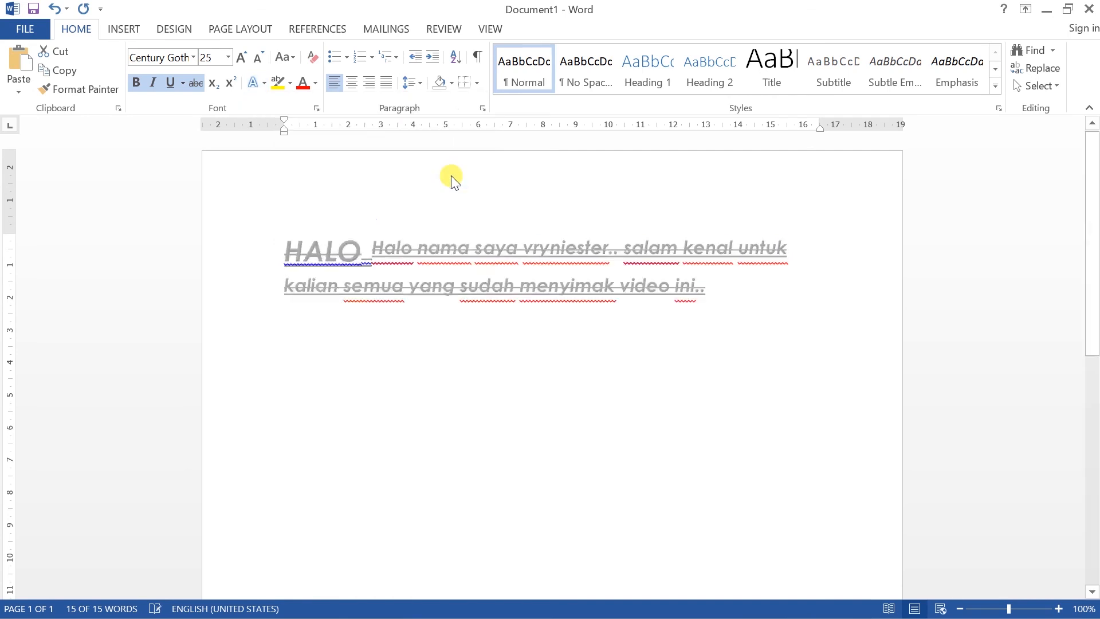
Step: Change the selected text's case to Sentence case, UPPERCASE and lowercase in turn
{"action": "left_click", "coordinate": [285, 55]}
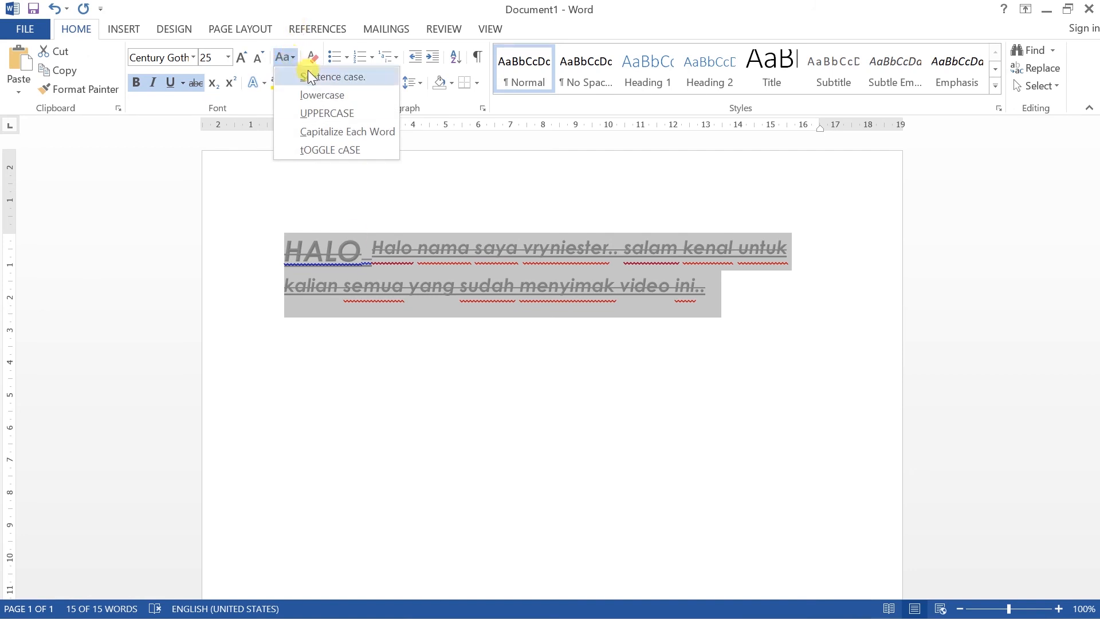
{"action": "left_click", "coordinate": [335, 80]}
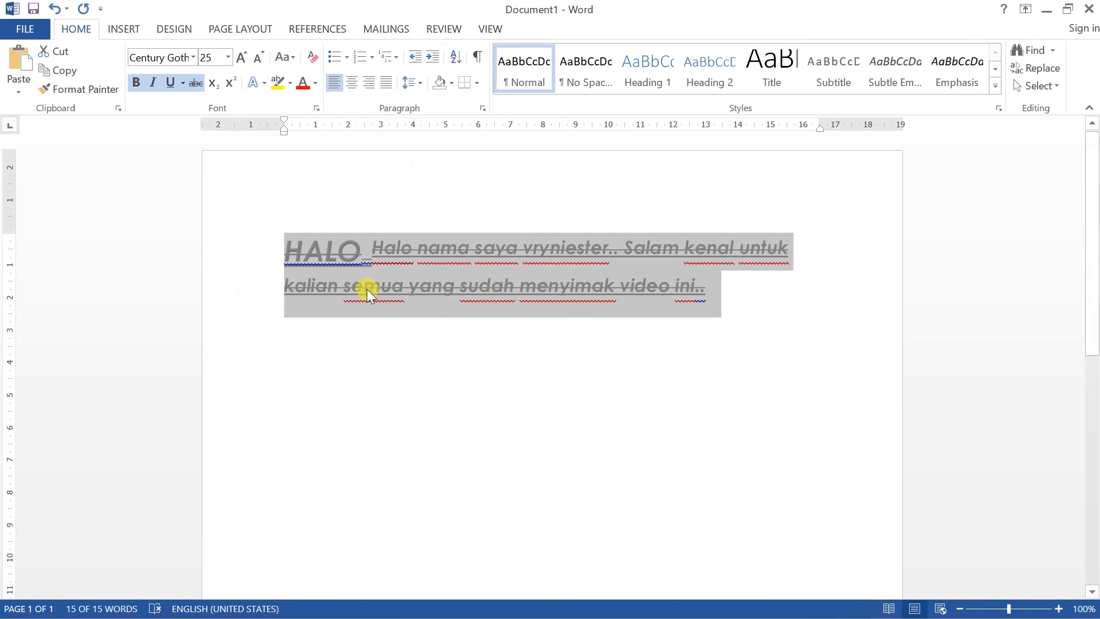
{"action": "left_click", "coordinate": [279, 56]}
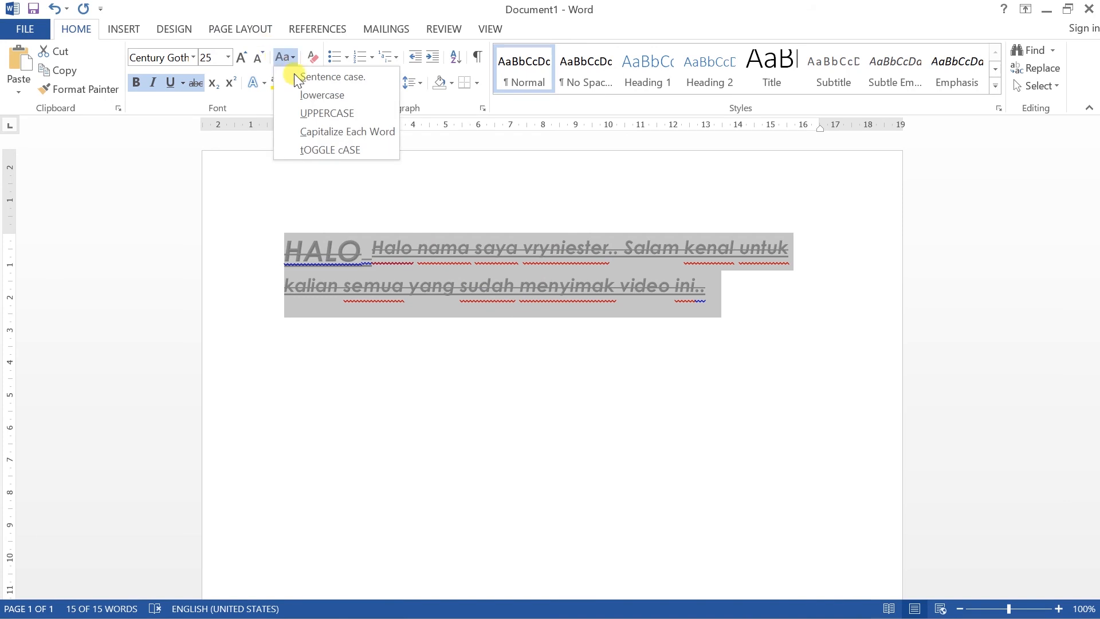
{"action": "left_click", "coordinate": [314, 113]}
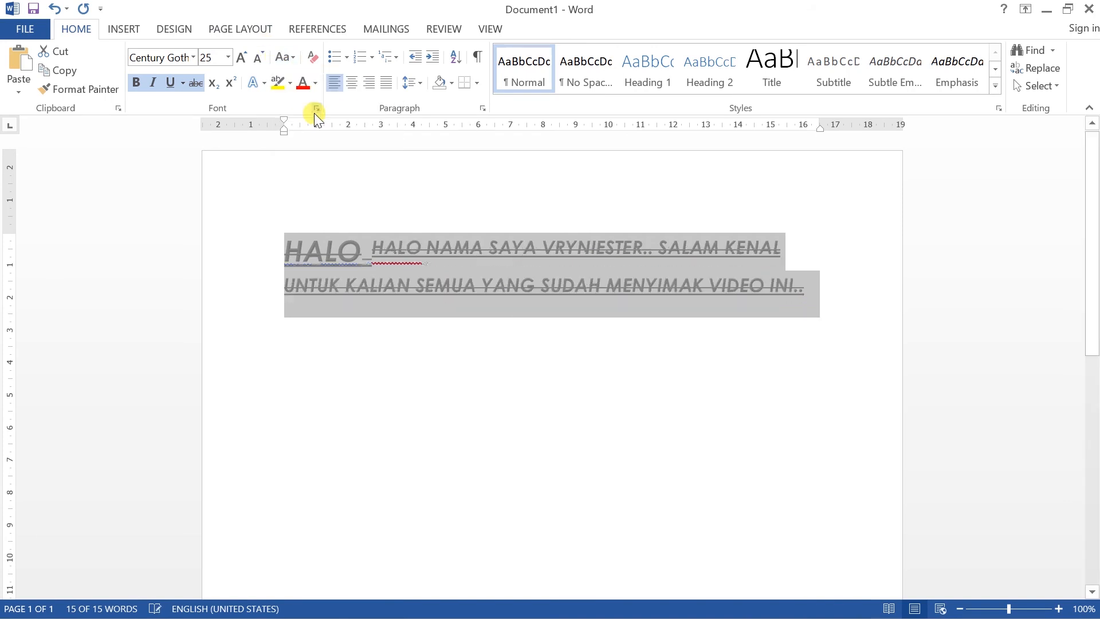
{"action": "left_click", "coordinate": [285, 57]}
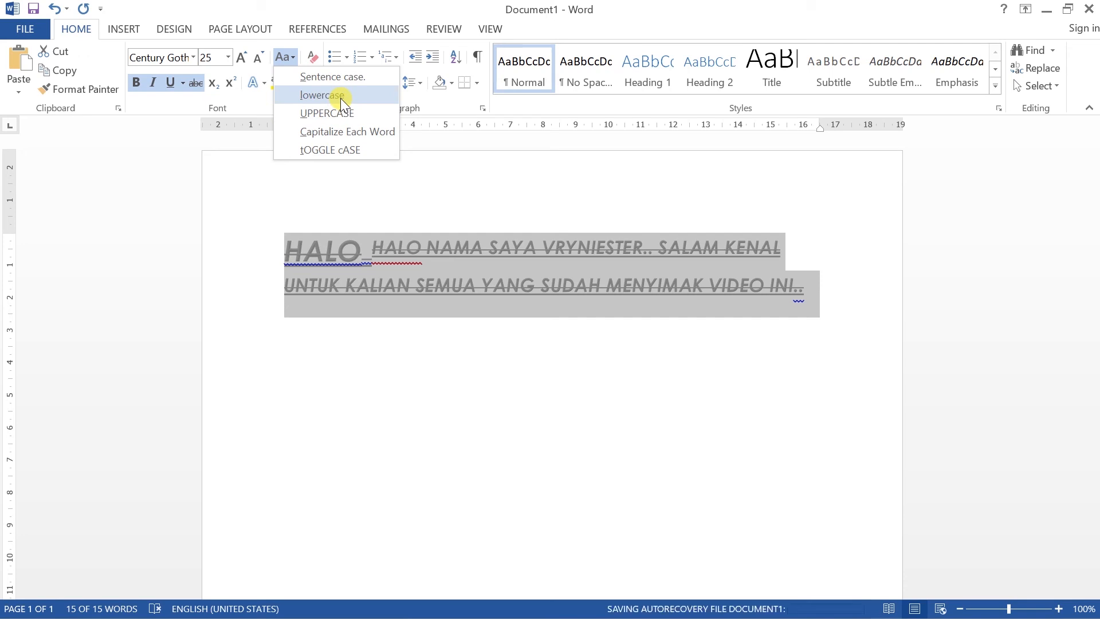
{"action": "left_click", "coordinate": [340, 98]}
Step: Capitalize each word of the selected text, apply tOGGLE cASE to it and clear the selection
{"action": "left_click", "coordinate": [285, 57]}
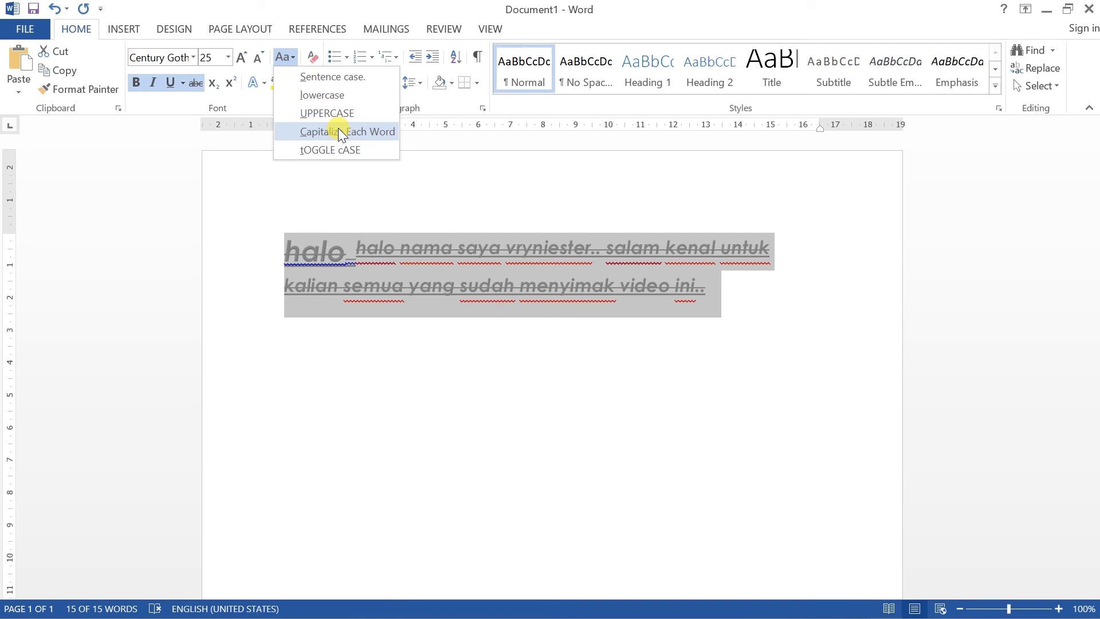
{"action": "left_click", "coordinate": [338, 131]}
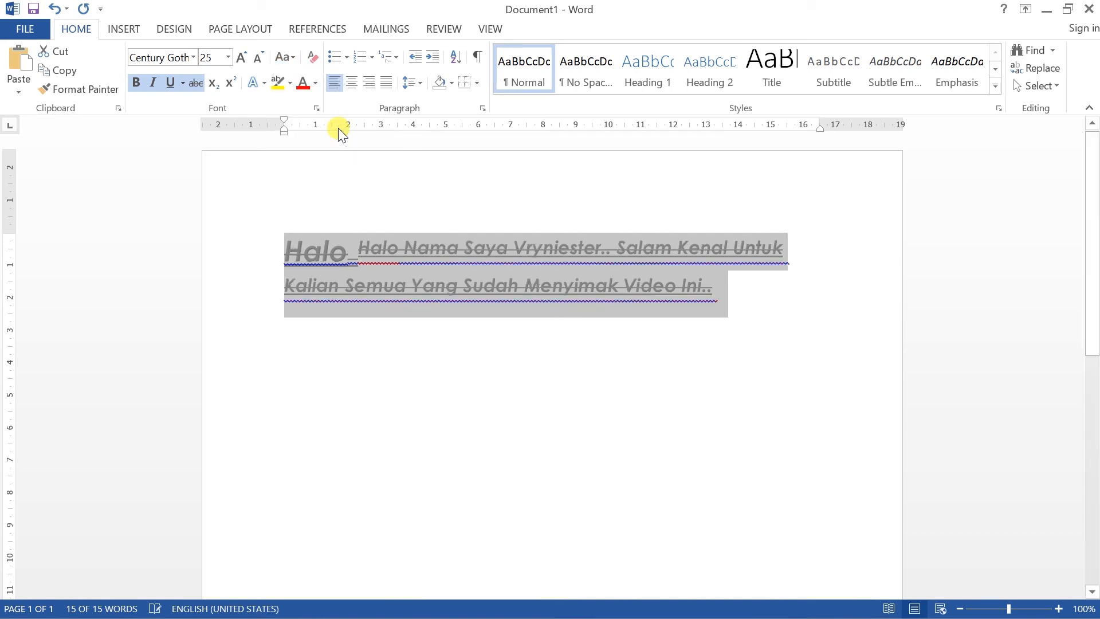
{"action": "left_click", "coordinate": [288, 56]}
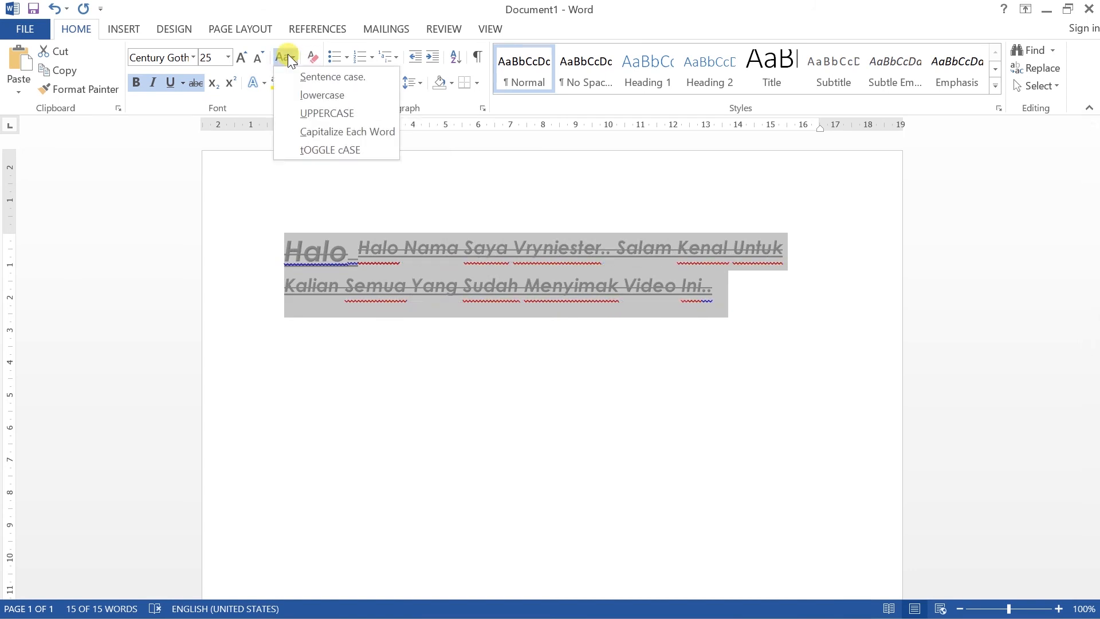
{"action": "left_click", "coordinate": [340, 150]}
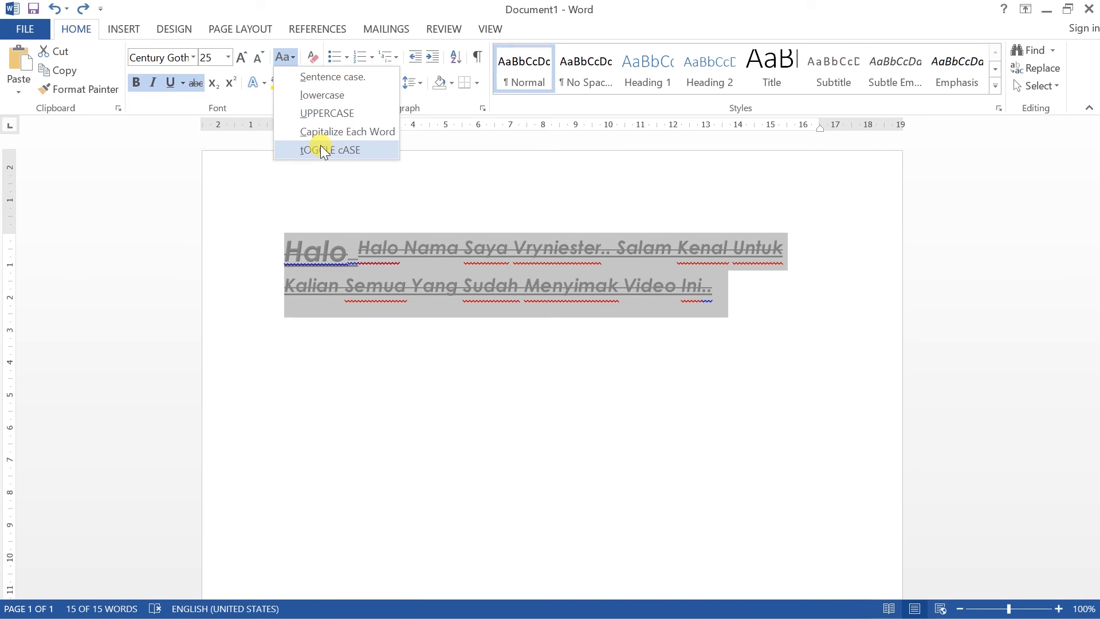
{"action": "left_click", "coordinate": [321, 147]}
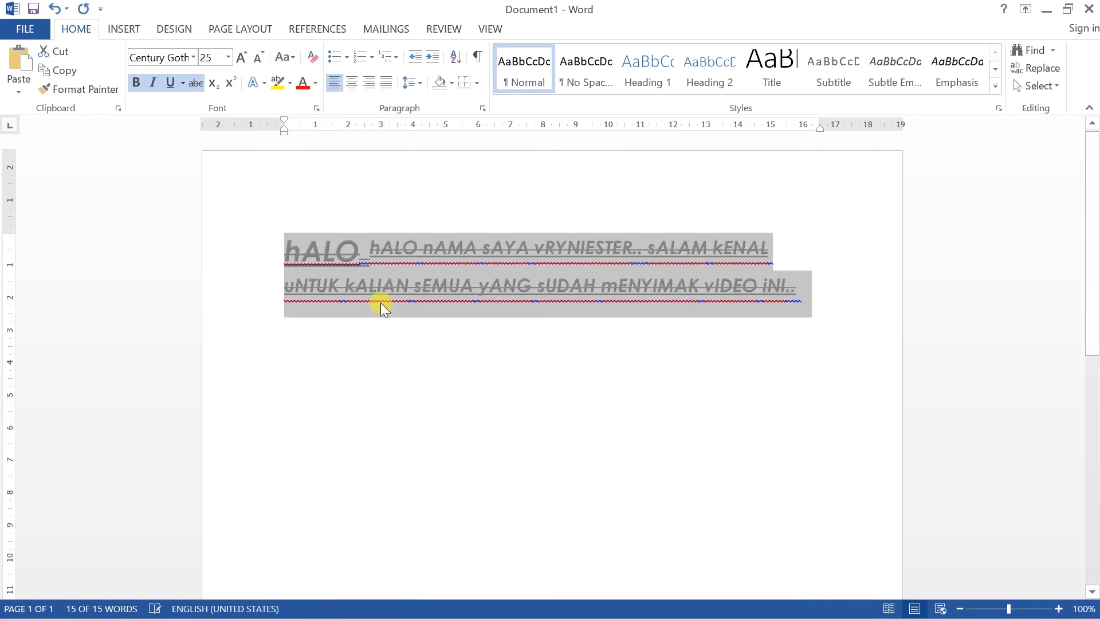
{"action": "left_click", "coordinate": [393, 319]}
Step: Select the whole text and highlight it in yellow
{"action": "left_click_drag", "start_coordinate": [809, 287], "coordinate": [315, 221]}
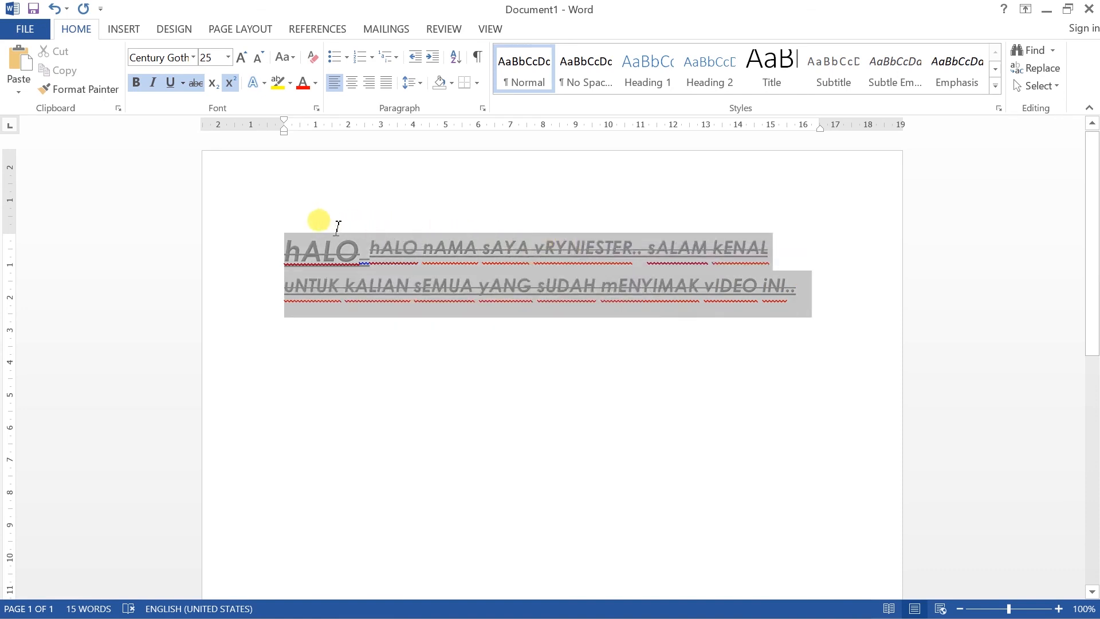
{"action": "left_click", "coordinate": [291, 84]}
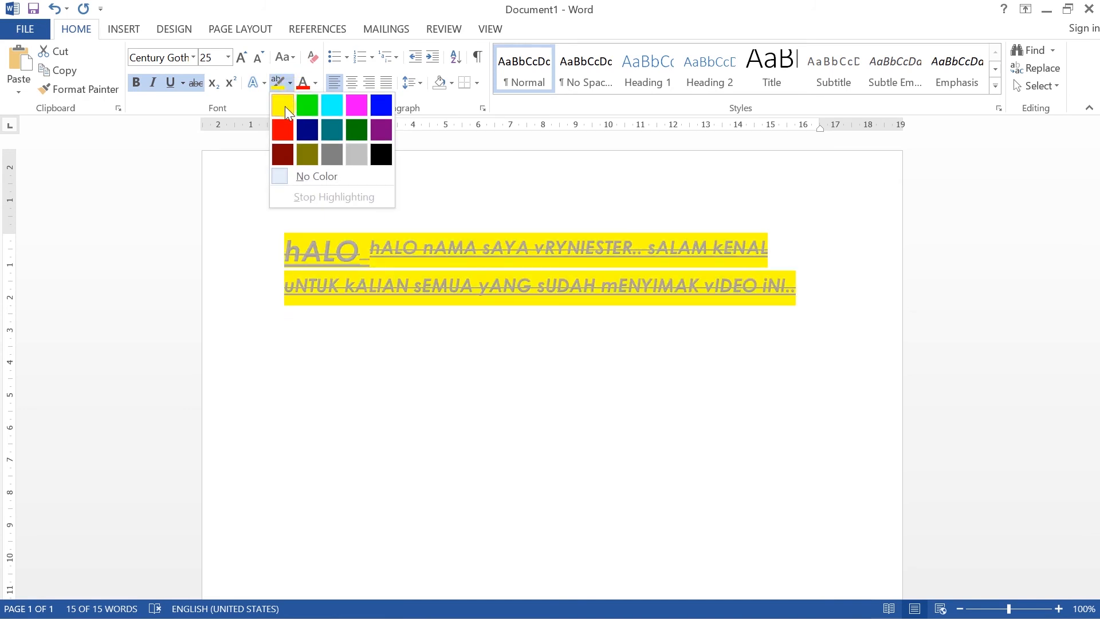
{"action": "left_click", "coordinate": [287, 107]}
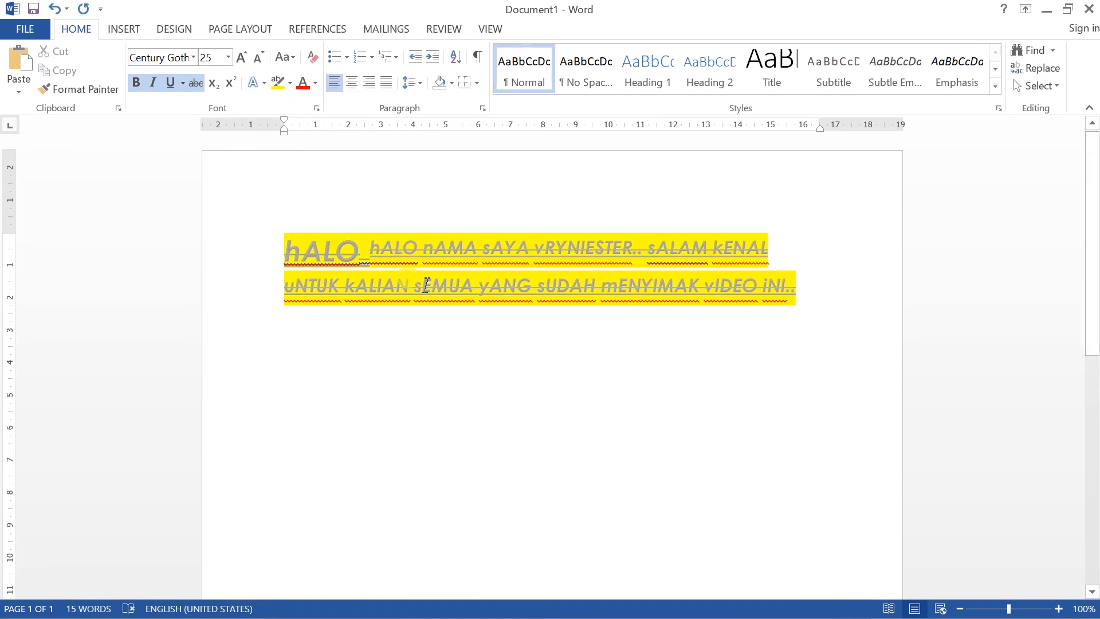
Step: Select the whole text, set its font color to dark orange and clear all of its formatting
{"action": "key", "text": "ctrl+a"}
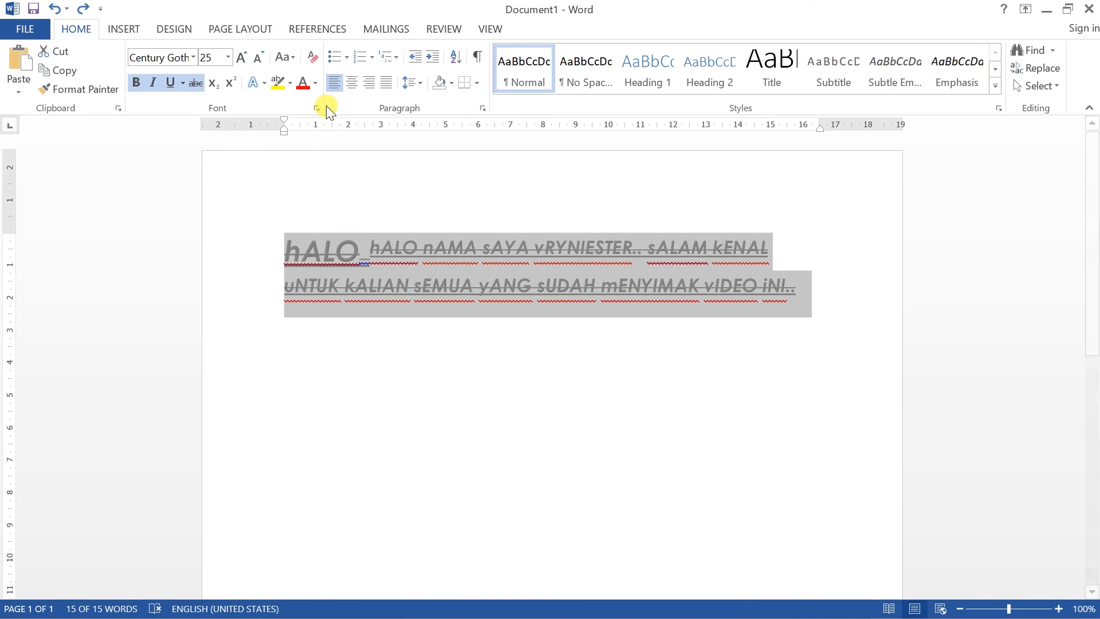
{"action": "left_click", "coordinate": [314, 82]}
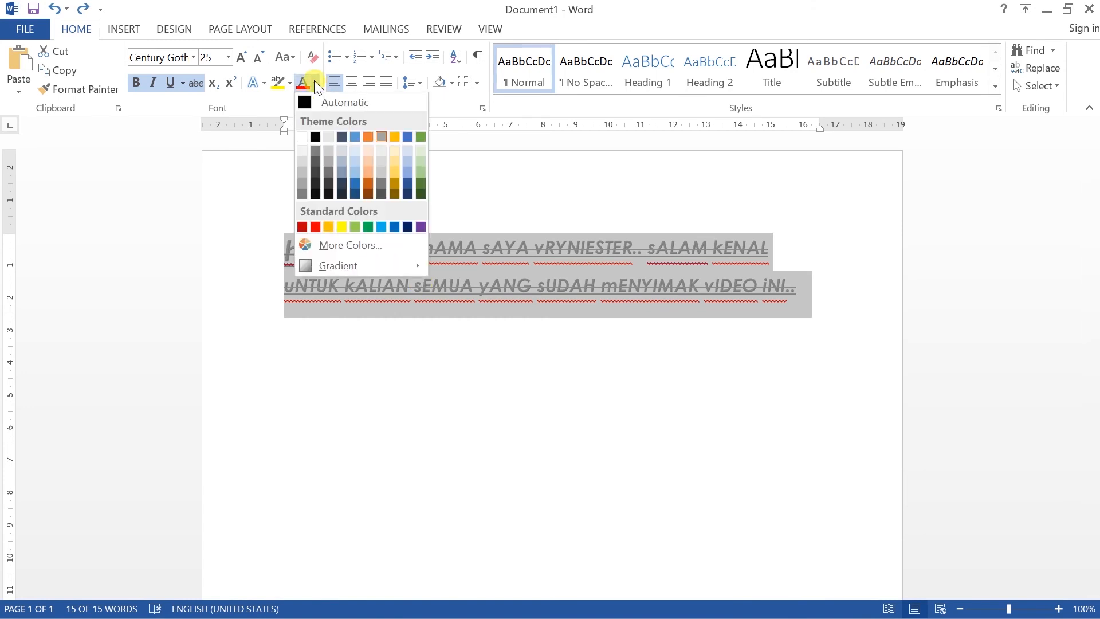
{"action": "left_click", "coordinate": [366, 181]}
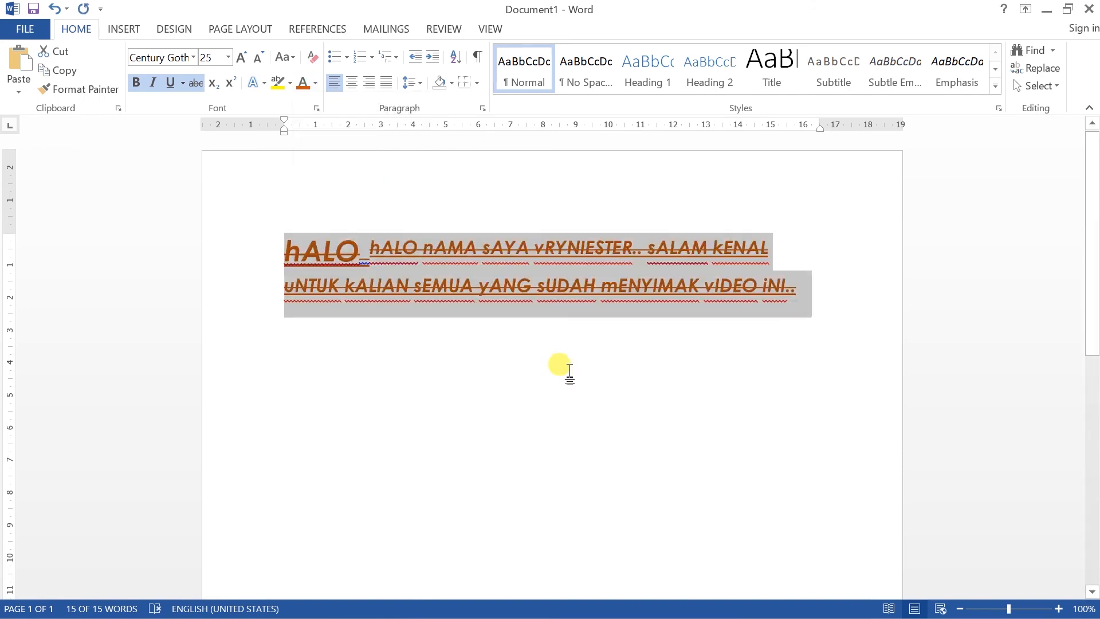
{"action": "left_click", "coordinate": [310, 56]}
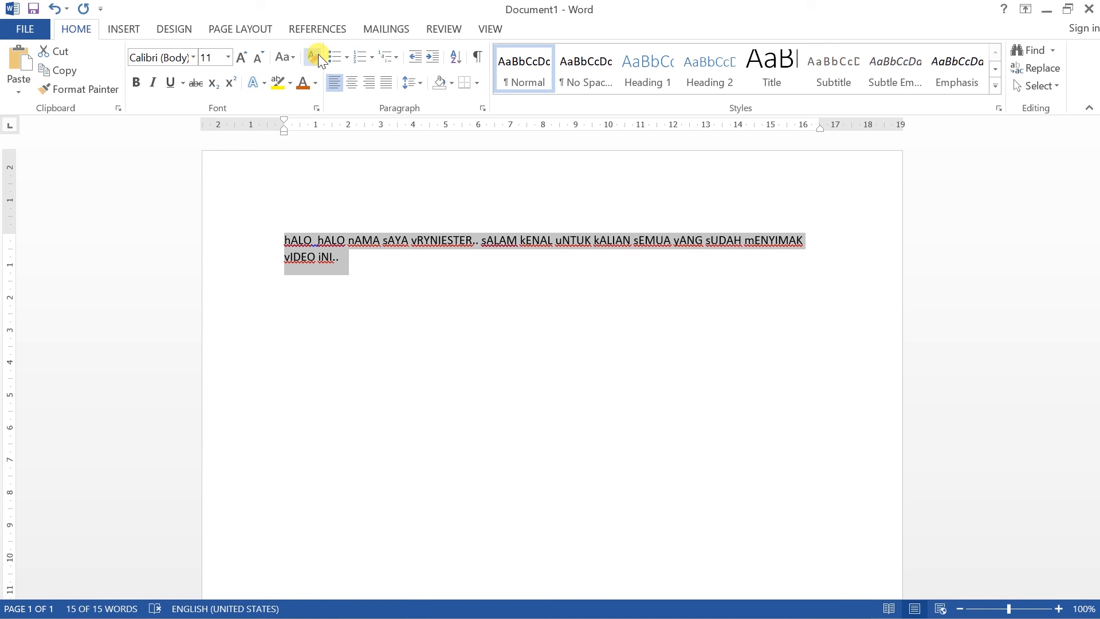
Step: Select the whole text, change its case to UPPERCASE and clear the selection
{"action": "left_click", "coordinate": [406, 272]}
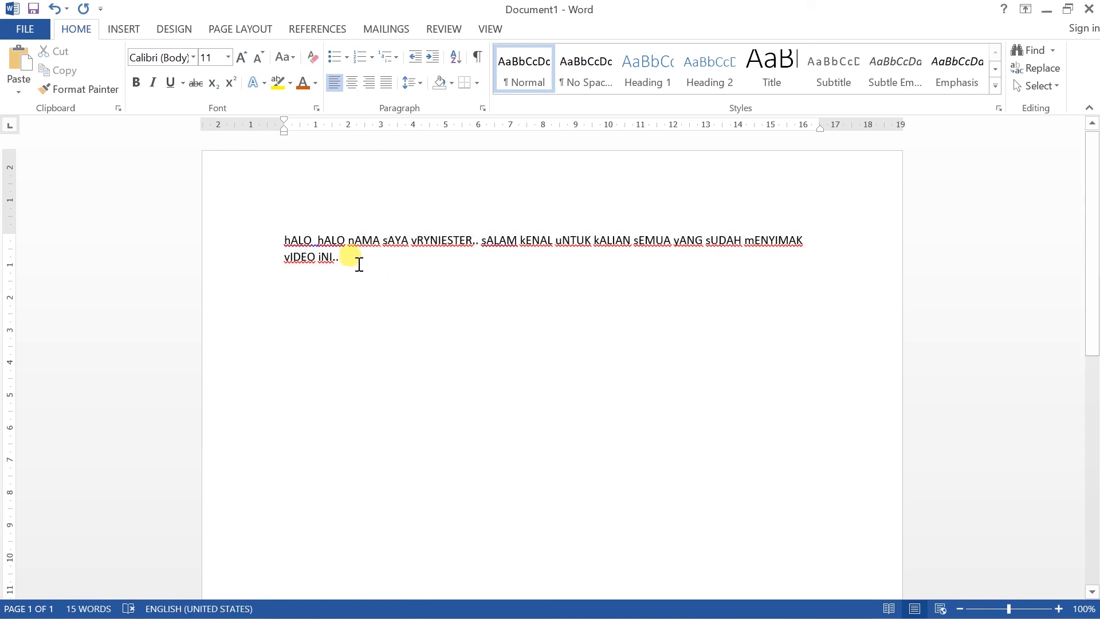
{"action": "left_click_drag", "start_coordinate": [388, 266], "coordinate": [260, 225]}
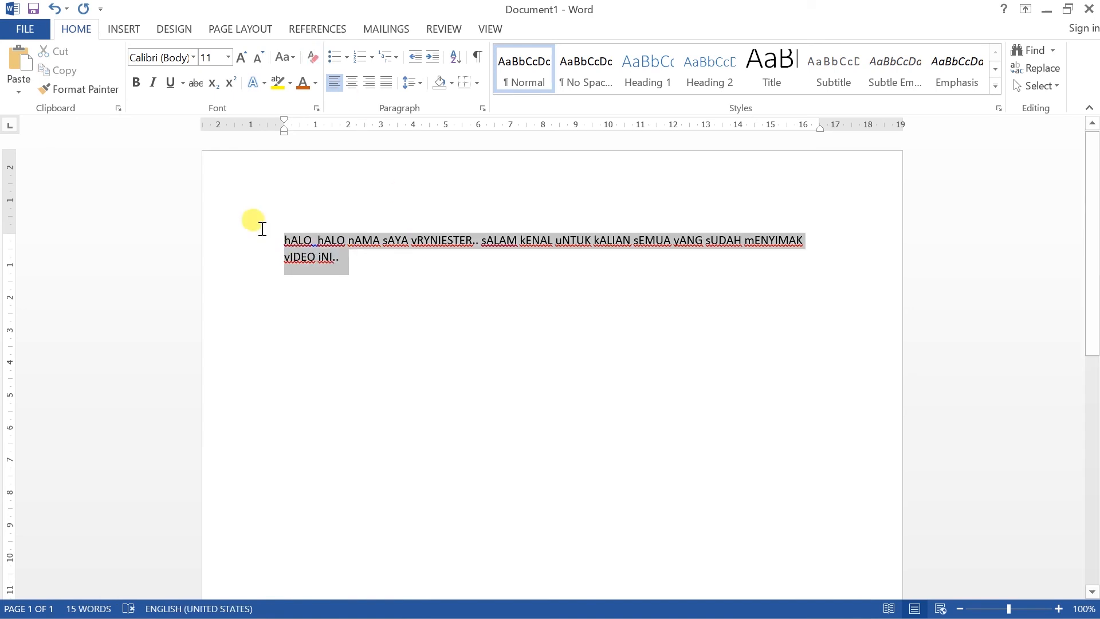
{"action": "left_click", "coordinate": [287, 56]}
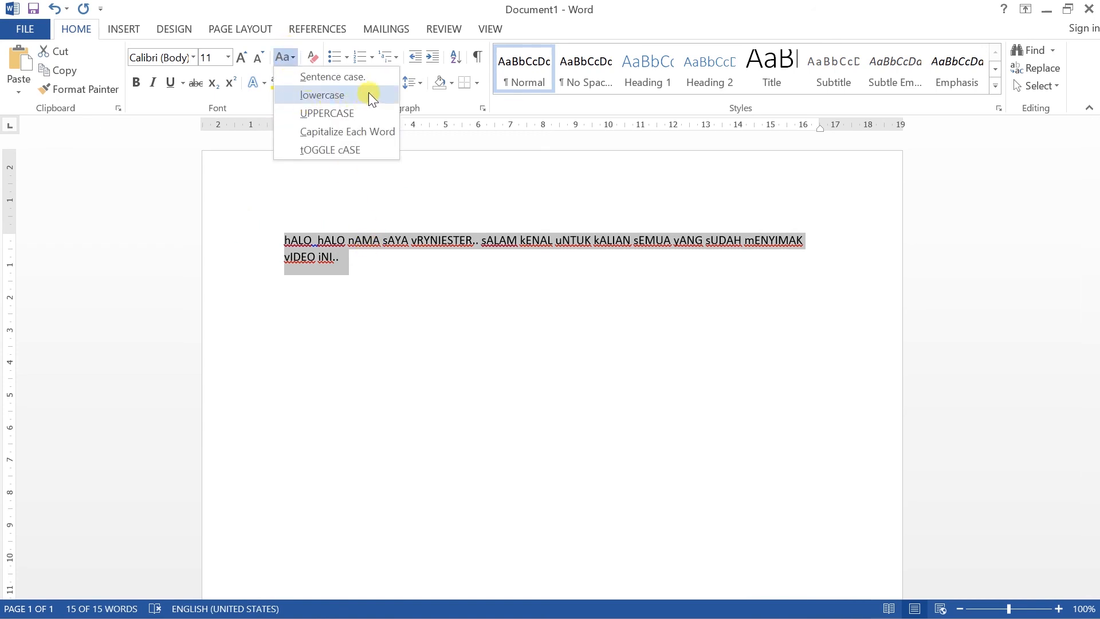
{"action": "left_click", "coordinate": [375, 113]}
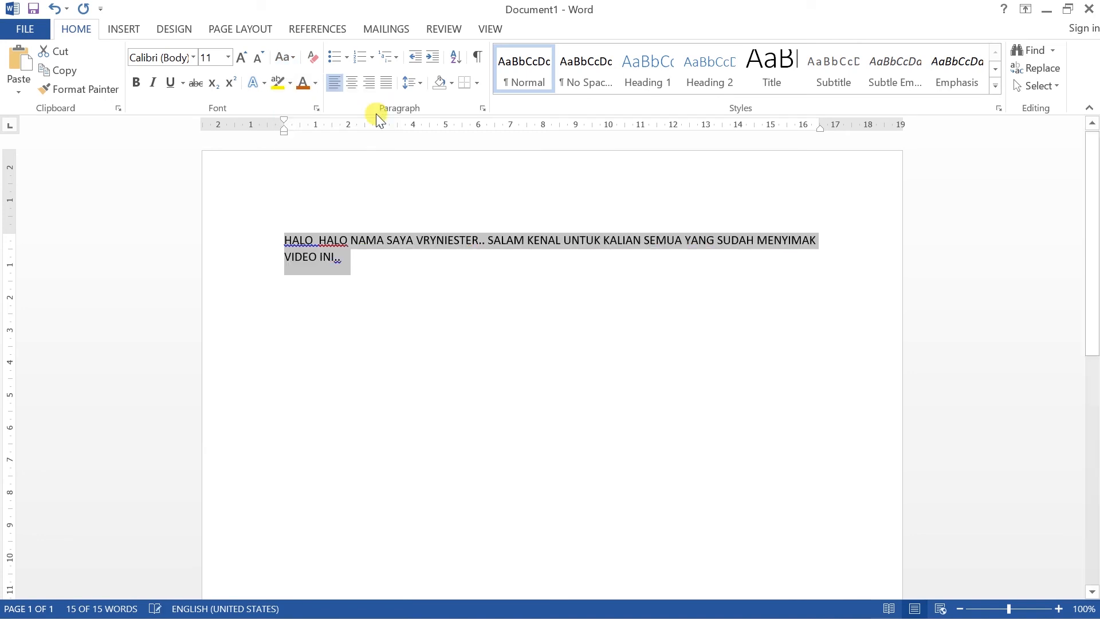
{"action": "left_click", "coordinate": [407, 252]}
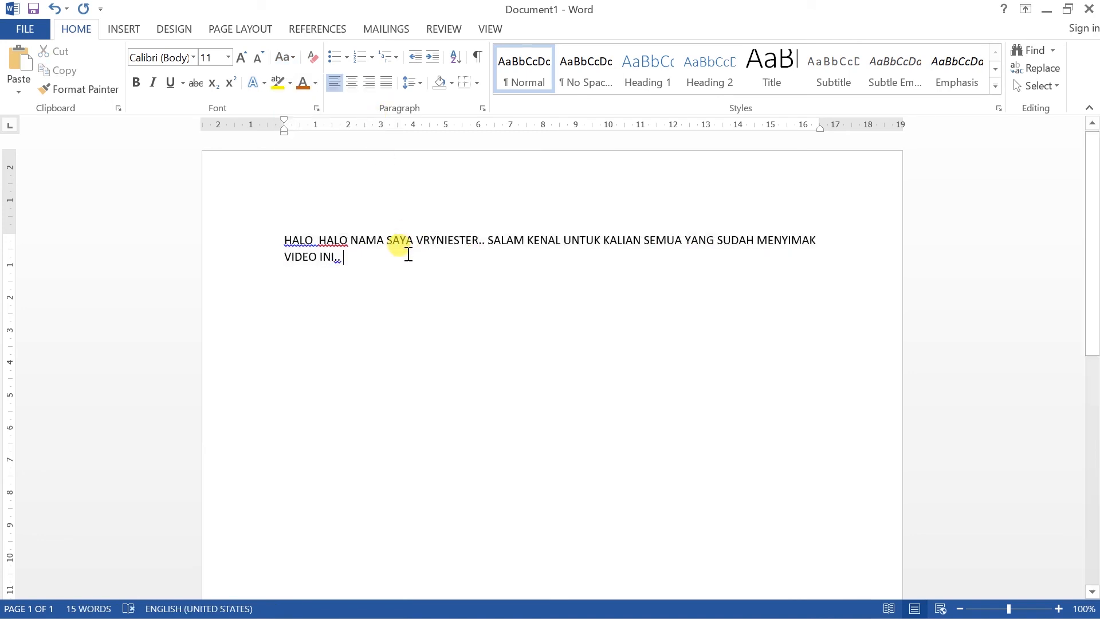
Step: Select the whole paragraph, try centered, left and right alignment, justify it and place the cursor on the empty line below
{"action": "key", "text": "Return"}
{"action": "double_click", "coordinate": [246, 238]}
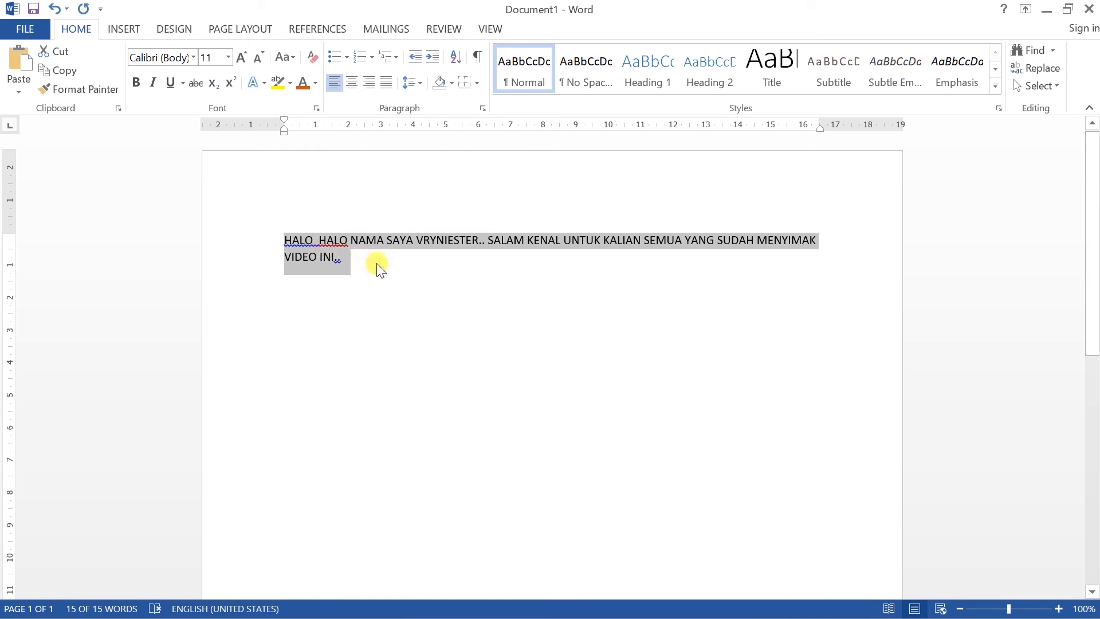
{"action": "left_click", "coordinate": [354, 84]}
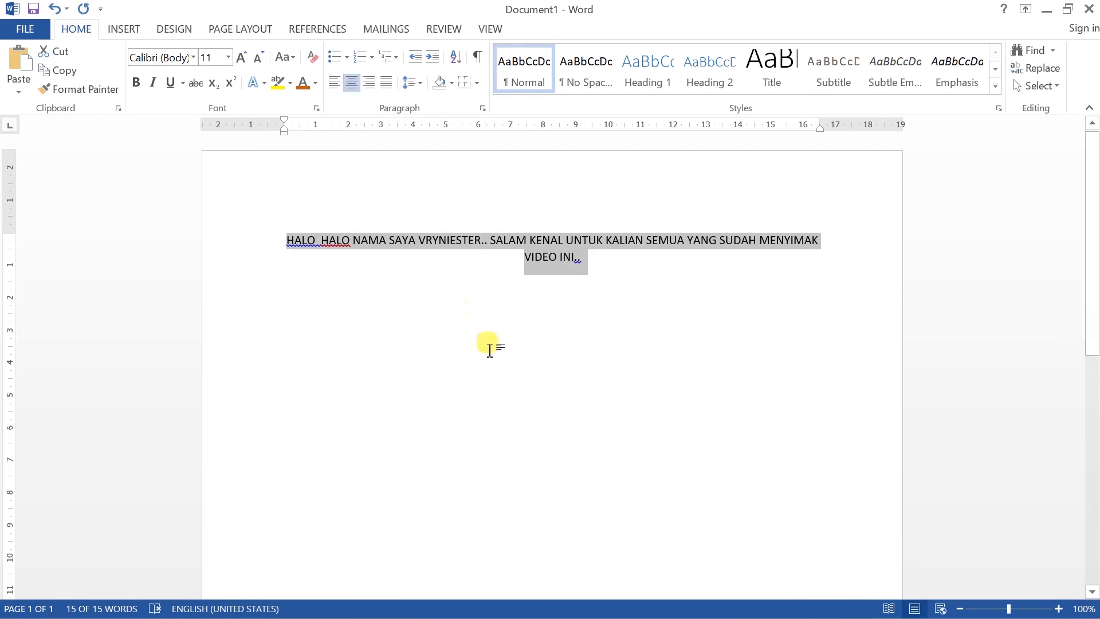
{"action": "left_click", "coordinate": [335, 85]}
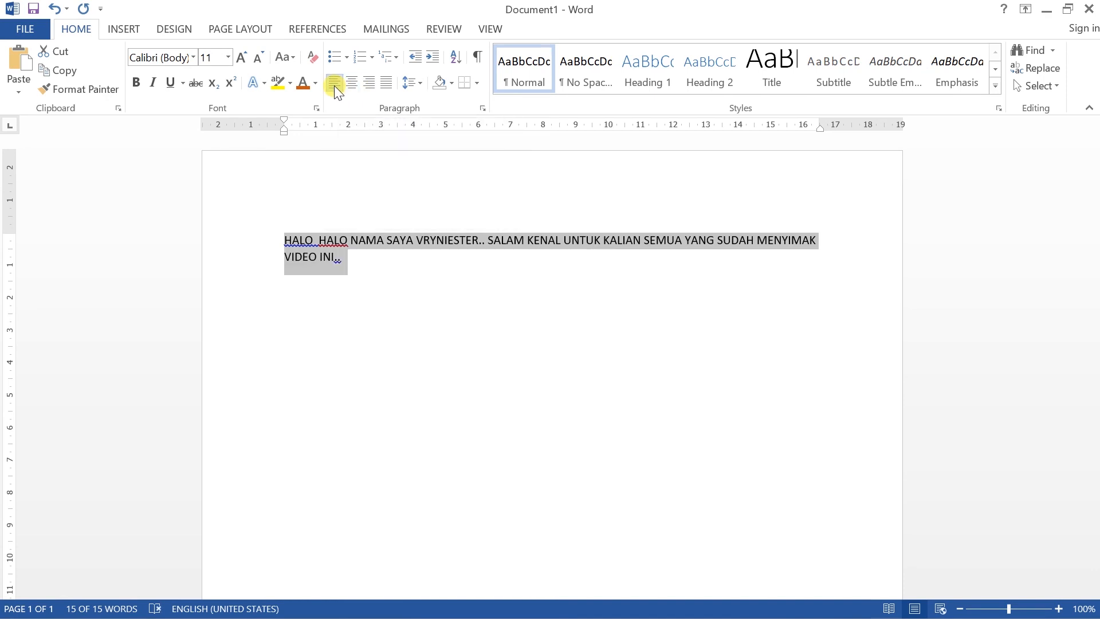
{"action": "left_click", "coordinate": [368, 85]}
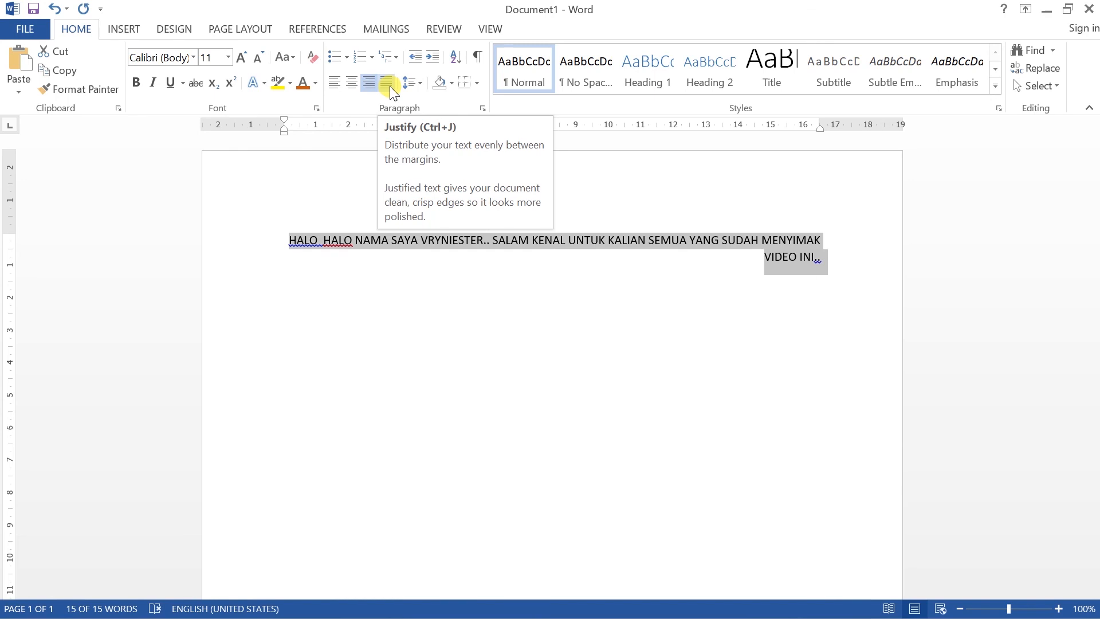
{"action": "left_click", "coordinate": [389, 86]}
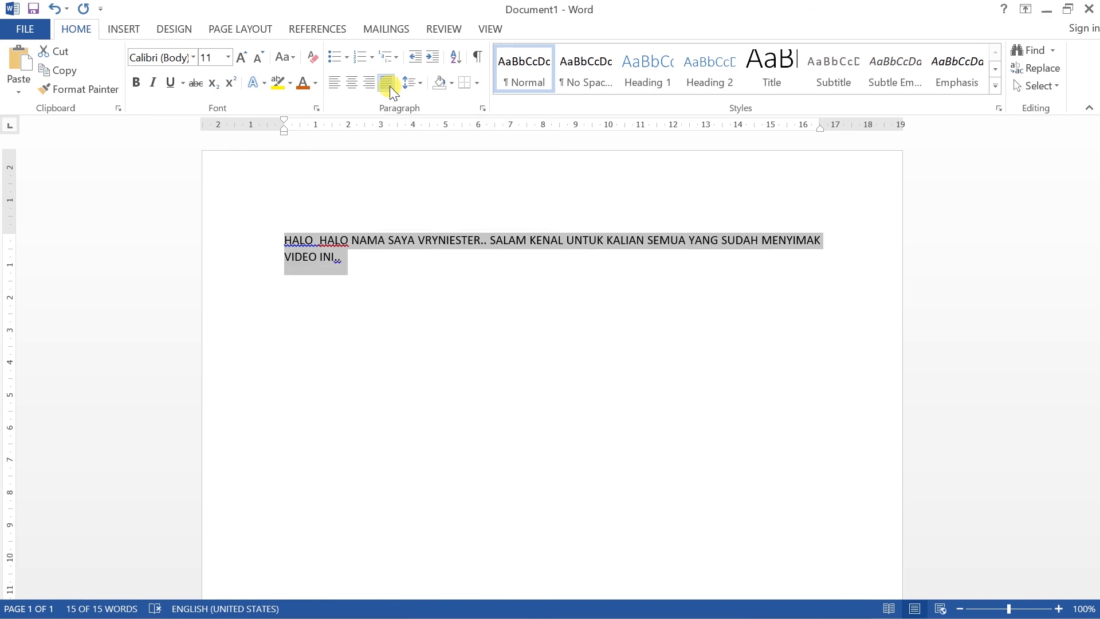
{"action": "left_click", "coordinate": [354, 284]}
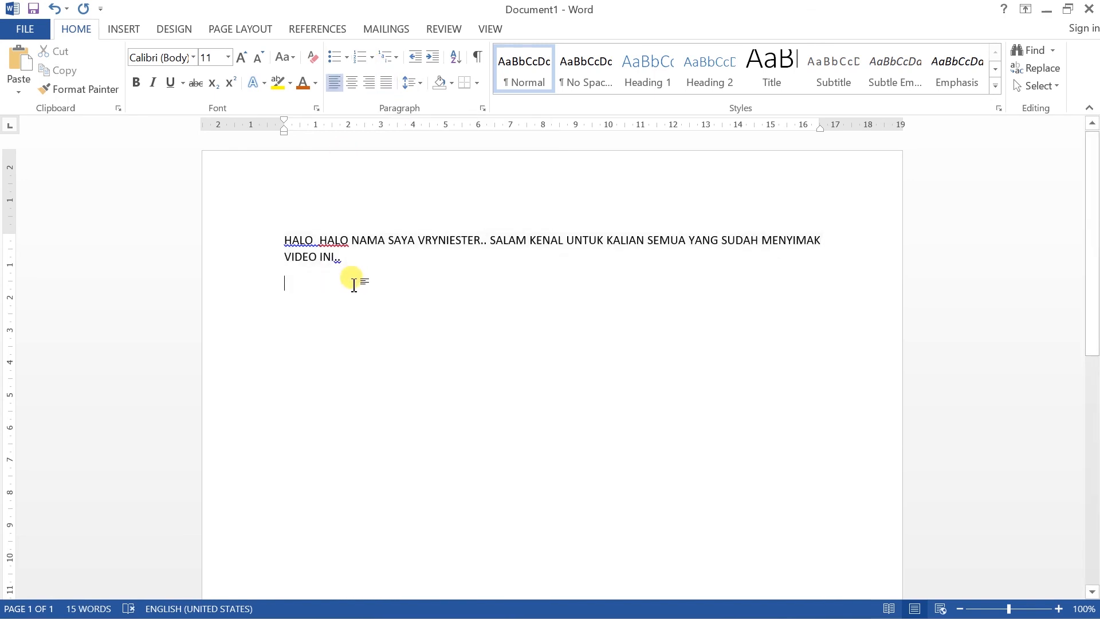
Step: Try a default round bullet on the empty line below the paragraph and remove it
{"action": "left_click", "coordinate": [338, 56]}
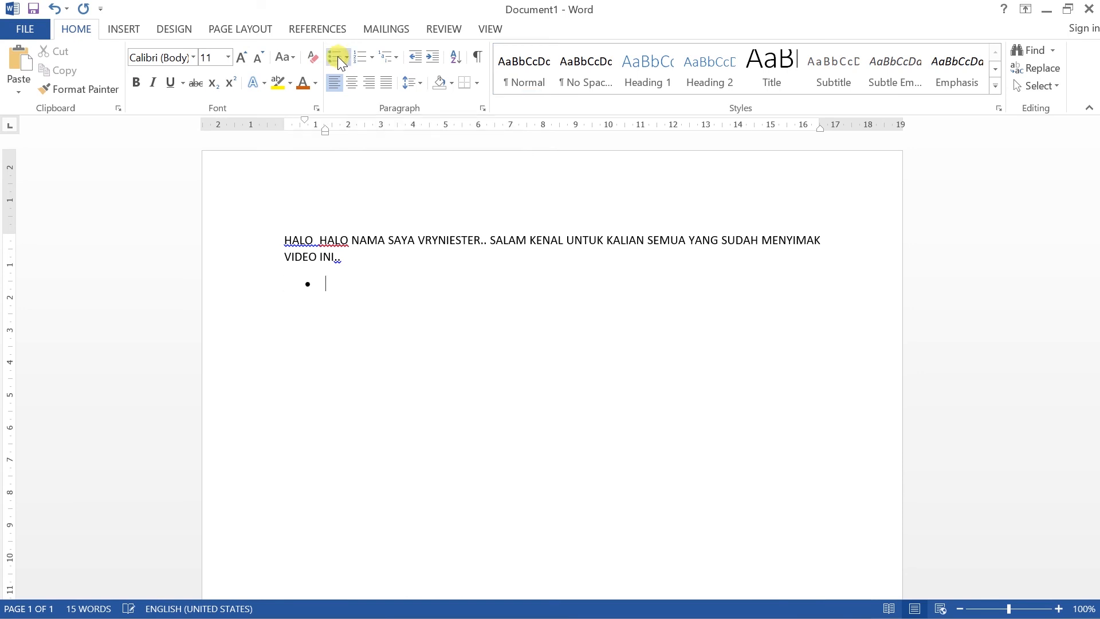
{"action": "key", "text": "Caps_Lock"}
{"action": "left_click", "coordinate": [338, 56]}
{"action": "key", "text": "Caps_Lock"}
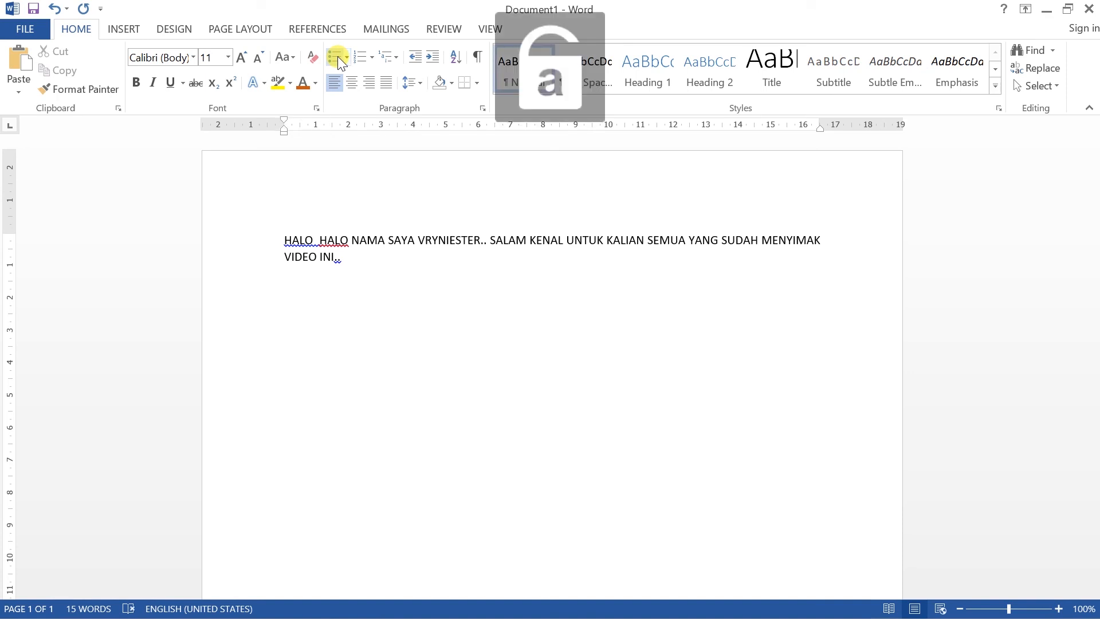
{"action": "type", "text": "Mem"}
{"action": "type", "text": "bbu"}
{"action": "key", "text": "BackSpace"}
{"action": "type", "text": "bu"}
{"action": "key", "text": "BackSpace"}
{"action": "key", "text": "BackSpace"}
{"action": "type", "text": "ua"}
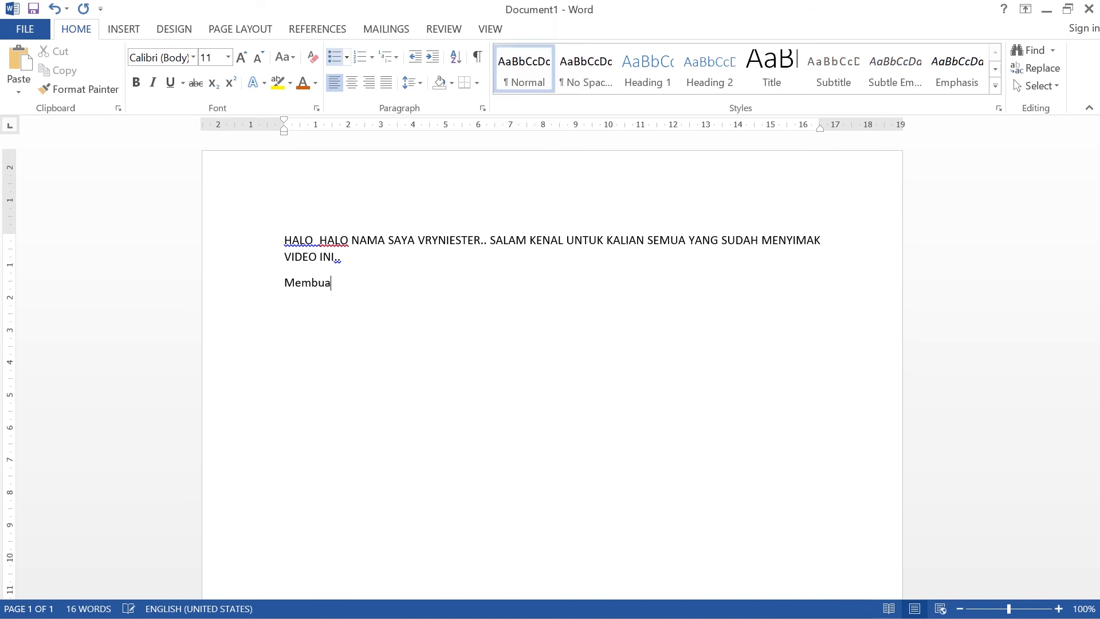
{"action": "type", "text": "t msaka"}
{"action": "key", "text": "BackSpace"}
{"action": "key", "text": "BackSpace"}
{"action": "key", "text": "BackSpace"}
{"action": "key", "text": "BackSpace"}
{"action": "key", "text": "BackSpace"}
{"action": "type", "text": "aka"}
{"action": "key", "text": "BackSpace"}
{"action": "key", "text": "BackSpace"}
{"action": "key", "text": "BackSpace"}
{"action": "key", "text": "BackSpace"}
{"action": "key", "text": "BackSpace"}
{"action": "key", "text": "BackSpace"}
{"action": "key", "text": "BackSpace"}
{"action": "key", "text": "BackSpace"}
{"action": "key", "text": "BackSpace"}
{"action": "key", "text": "BackSpace"}
{"action": "key", "text": "BackSpace"}
{"action": "key", "text": "BackSpace"}
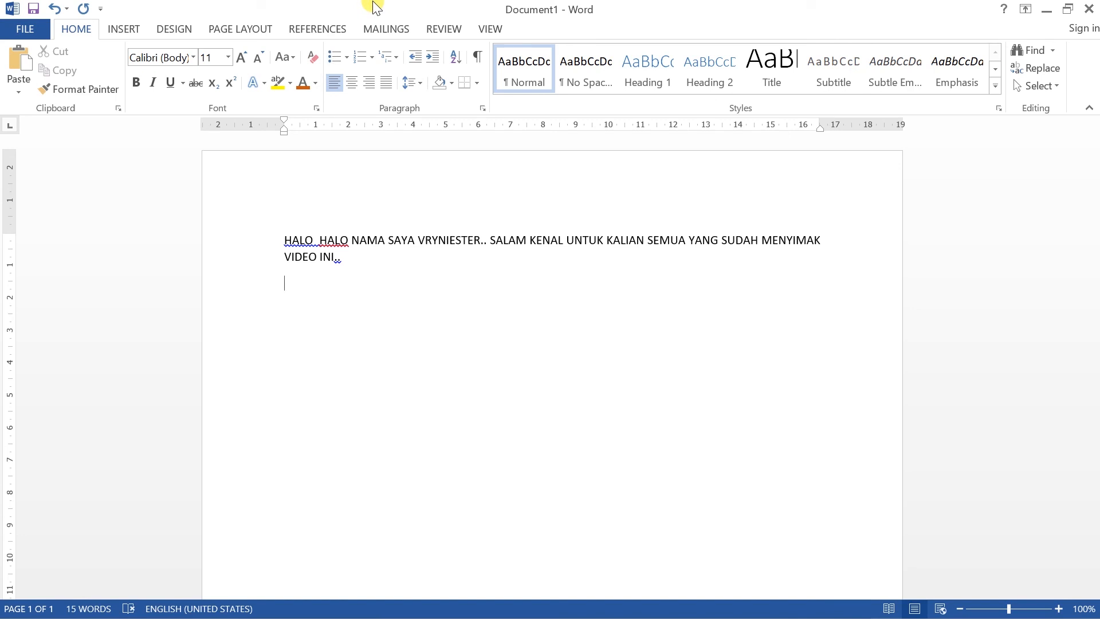
Step: Create a numbered list in the 1. 2. 3. format with the items Satu, Dua and Tiga, and end the numbering
{"action": "left_click", "coordinate": [347, 57]}
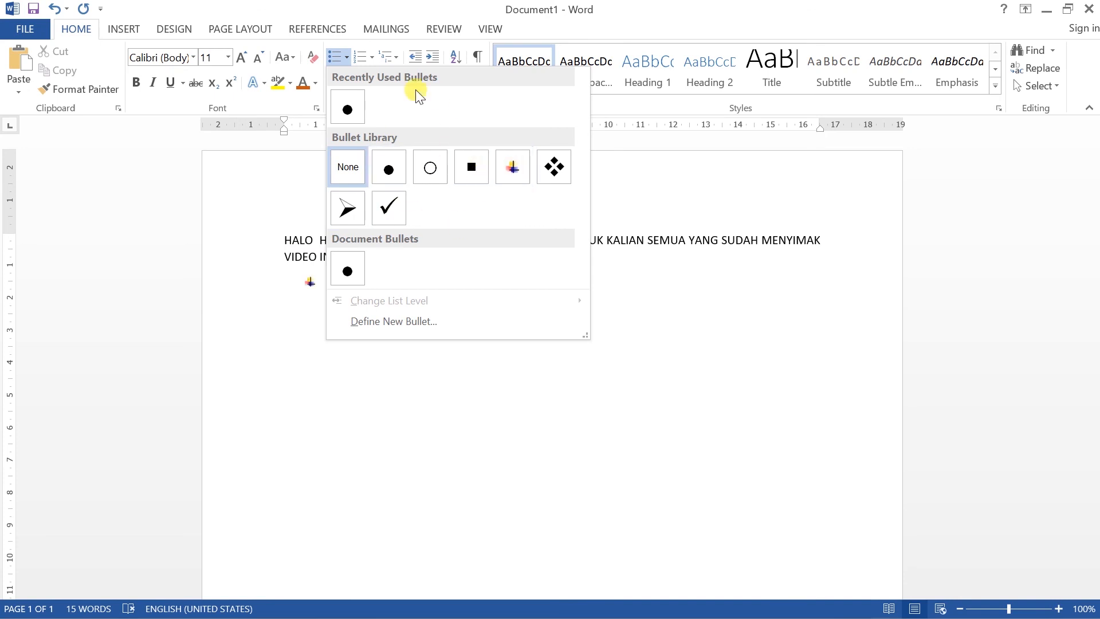
{"action": "left_click", "coordinate": [370, 57]}
{"action": "left_click", "coordinate": [370, 57]}
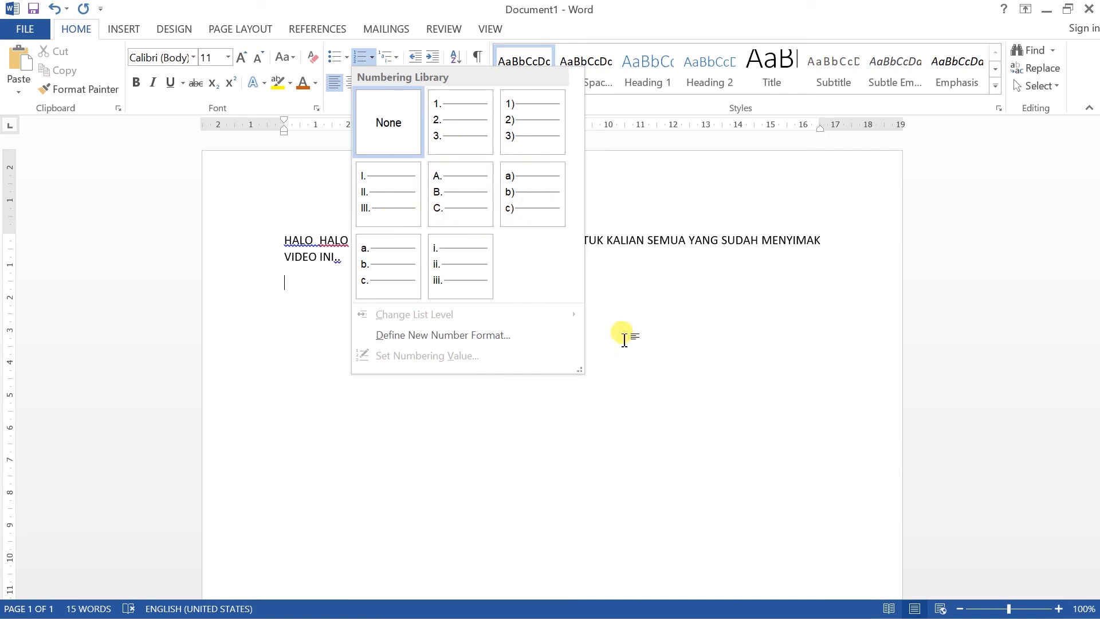
{"action": "left_click", "coordinate": [490, 126]}
{"action": "type", "text": "satu"}
{"action": "key", "text": "Return"}
{"action": "type", "text": "dua"}
{"action": "key", "text": "Return"}
{"action": "type", "text": "a"}
{"action": "key", "text": "BackSpace"}
{"action": "type", "text": "tud"}
{"action": "key", "text": "BackSpace"}
{"action": "key", "text": "BackSpace"}
{"action": "type", "text": "ida"}
{"action": "key", "text": "BackSpace"}
{"action": "key", "text": "BackSpace"}
{"action": "key", "text": "BackSpace"}
{"action": "type", "text": "iga"}
{"action": "key", "text": "Return"}
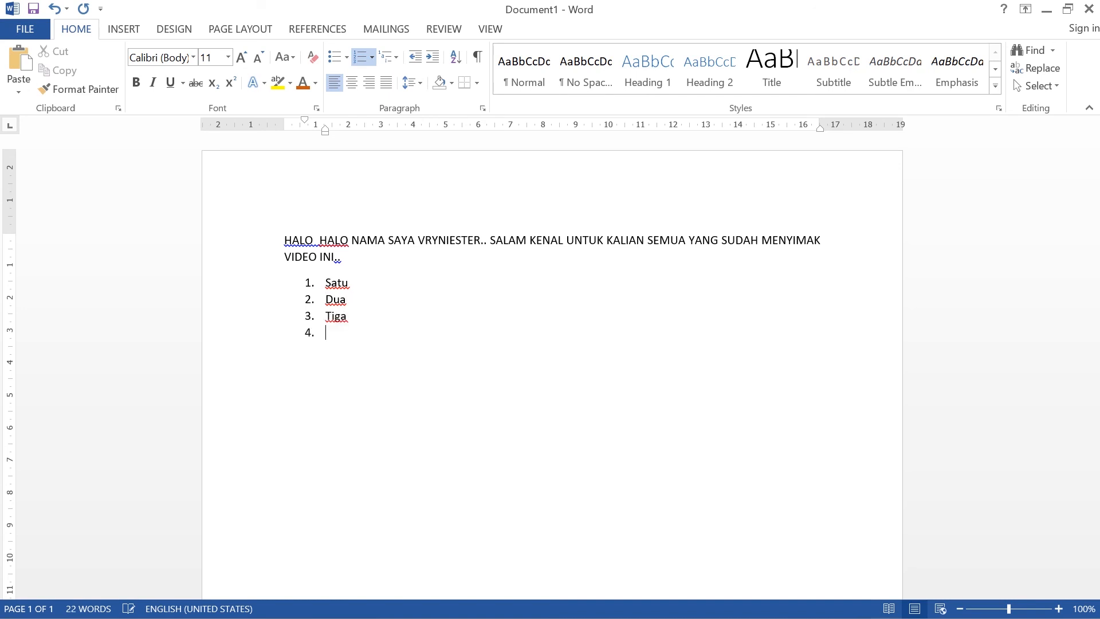
{"action": "key", "text": "BackSpace"}
{"action": "key", "text": "BackSpace"}
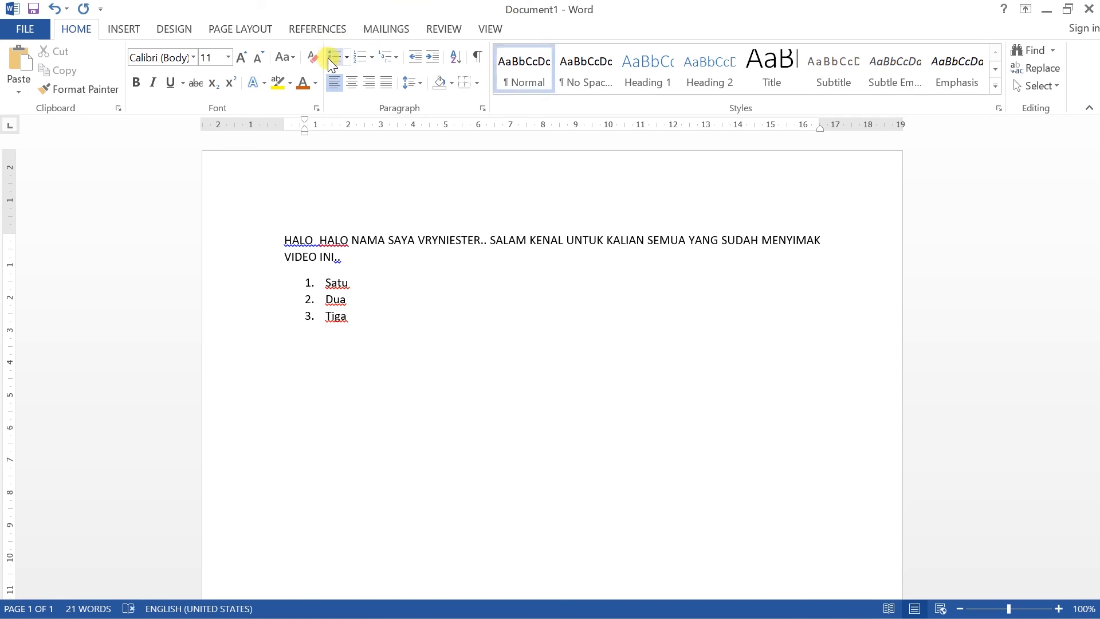
Step: Add an indented list with the multicolored bullet under the numbered items, containing Ada, Ada and Saja
{"action": "left_click", "coordinate": [344, 58]}
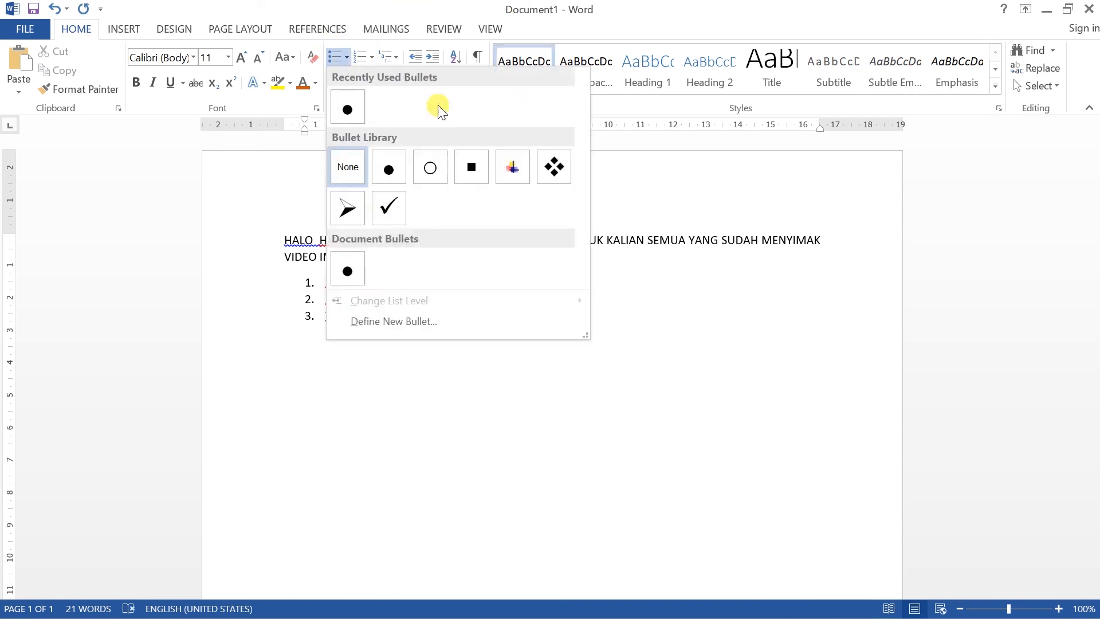
{"action": "left_click", "coordinate": [508, 166]}
{"action": "type", "text": "ada"}
{"action": "key", "text": "Return"}
{"action": "type", "text": "ada"}
{"action": "key", "text": "Return"}
{"action": "type", "text": "saja"}
{"action": "key", "text": "Return"}
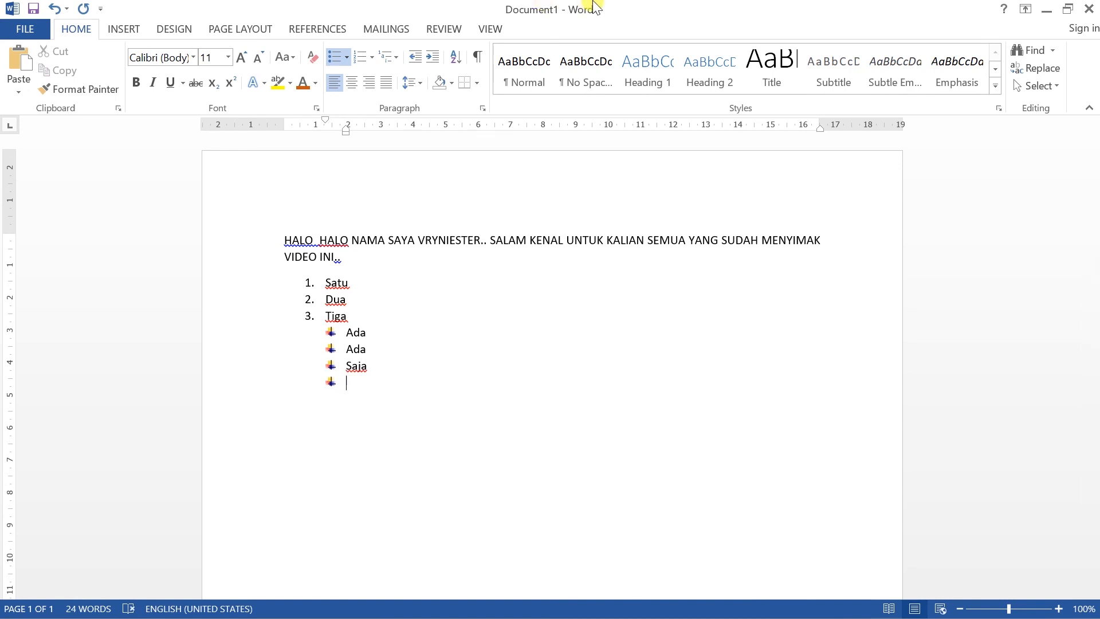
Step: Examine the multilevel list styles available for the bulleted items
{"action": "left_click", "coordinate": [392, 57]}
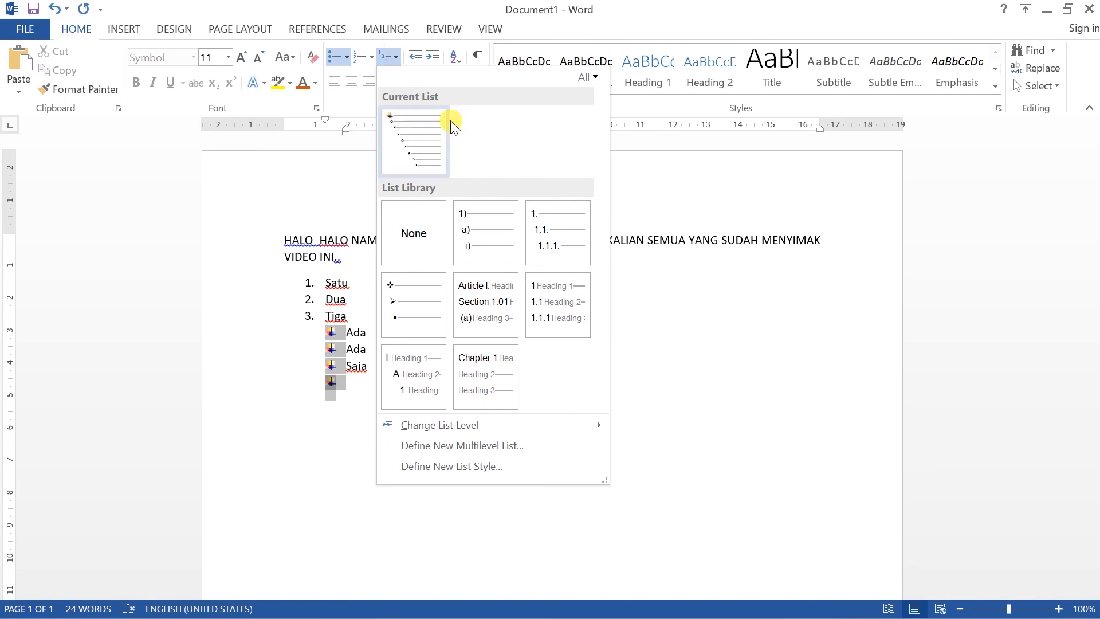
{"action": "mouse_move", "coordinate": [565, 290]}
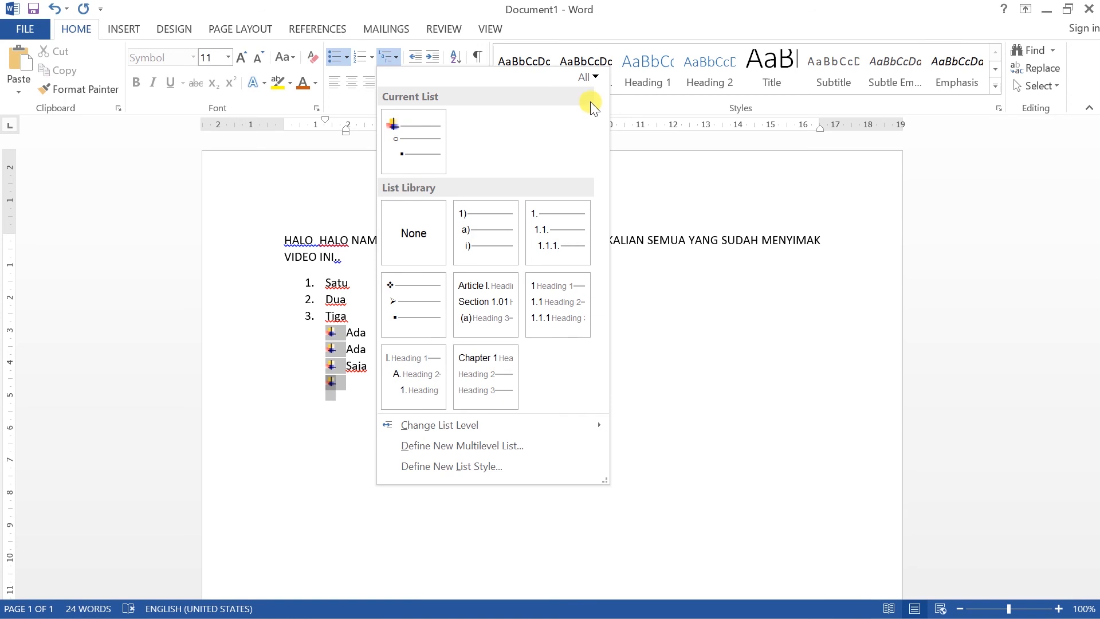
{"action": "key", "text": "Escape"}
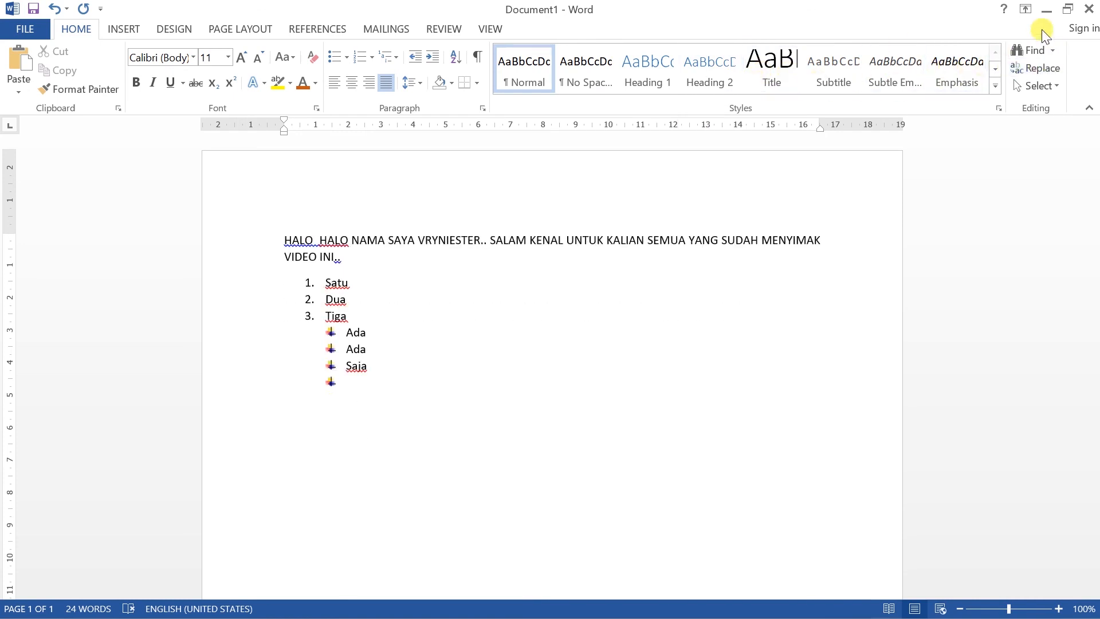
Step: Review the Find and Select editing options without applying any
{"action": "left_click", "coordinate": [1053, 53]}
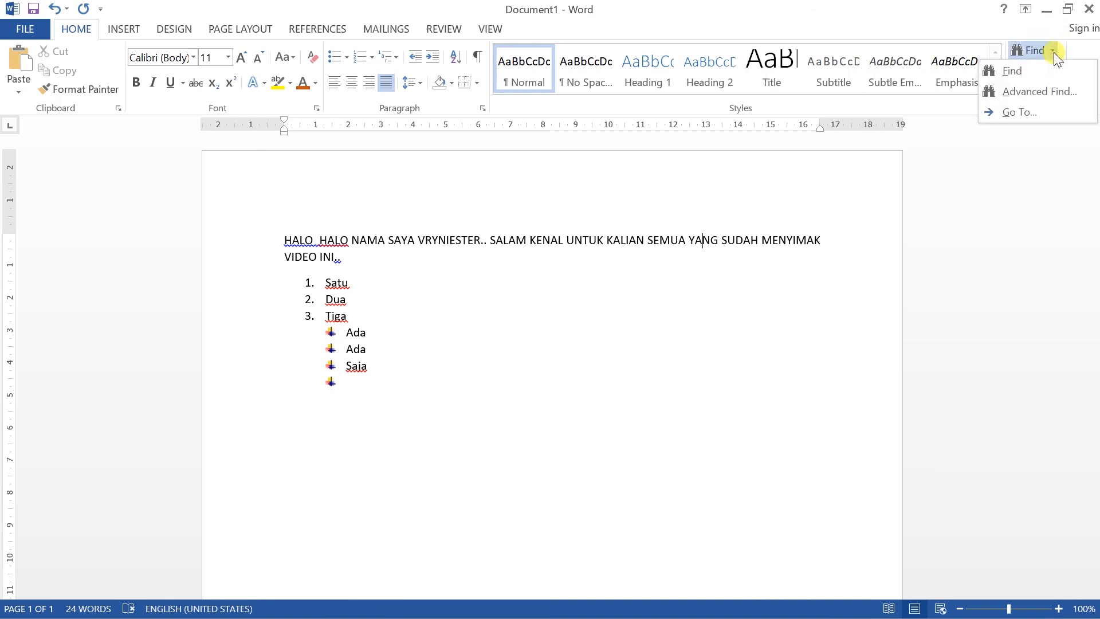
{"action": "left_click", "coordinate": [1058, 141]}
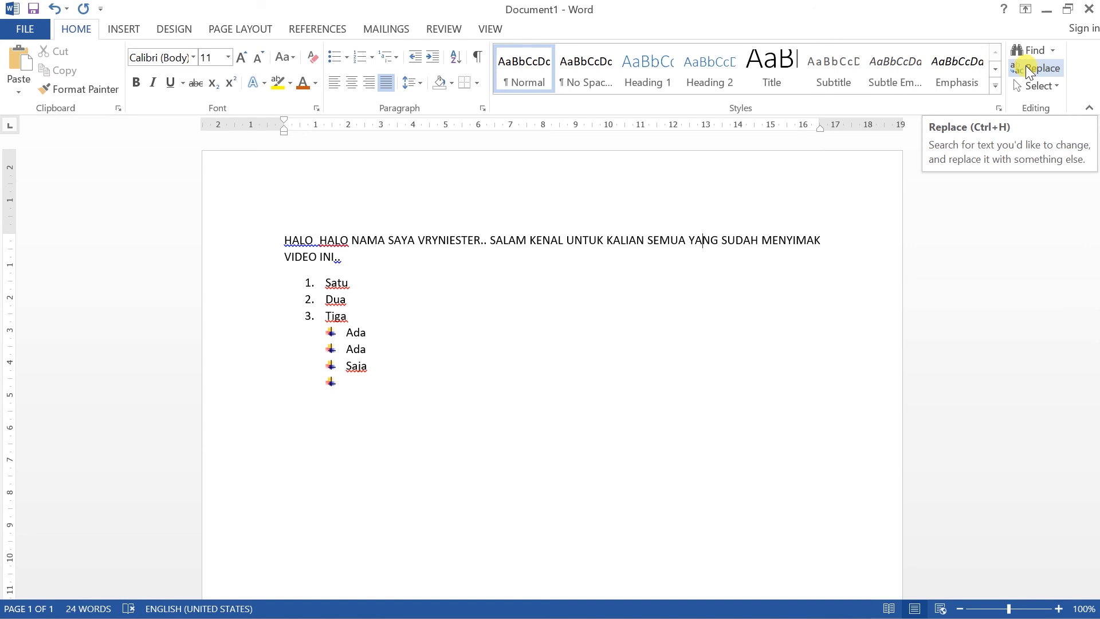
{"action": "left_click", "coordinate": [1057, 85]}
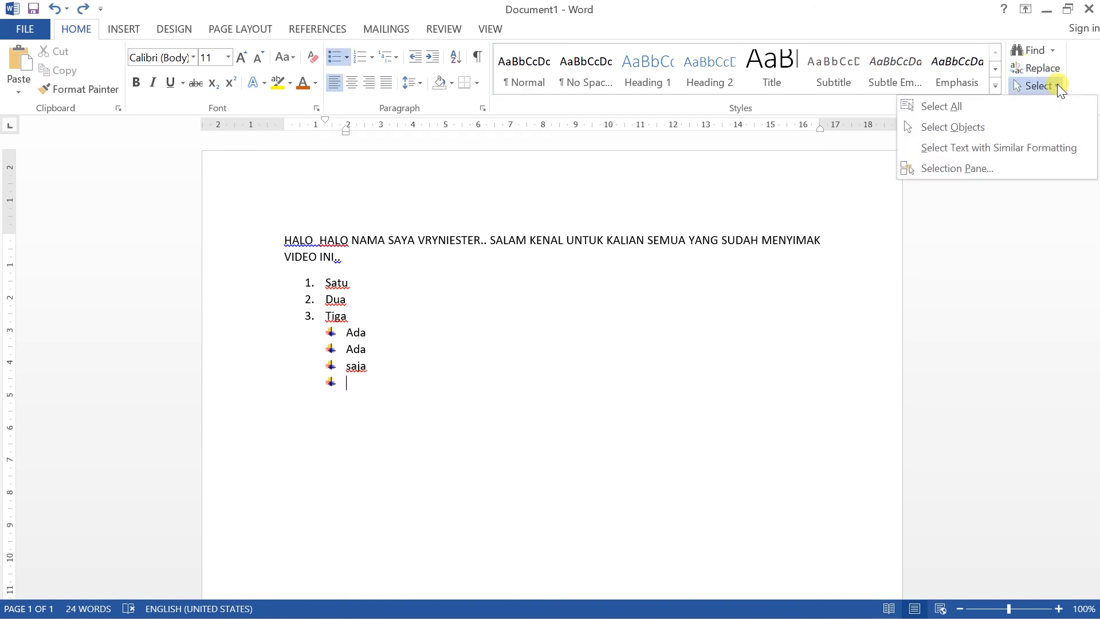
{"action": "left_click", "coordinate": [1047, 224]}
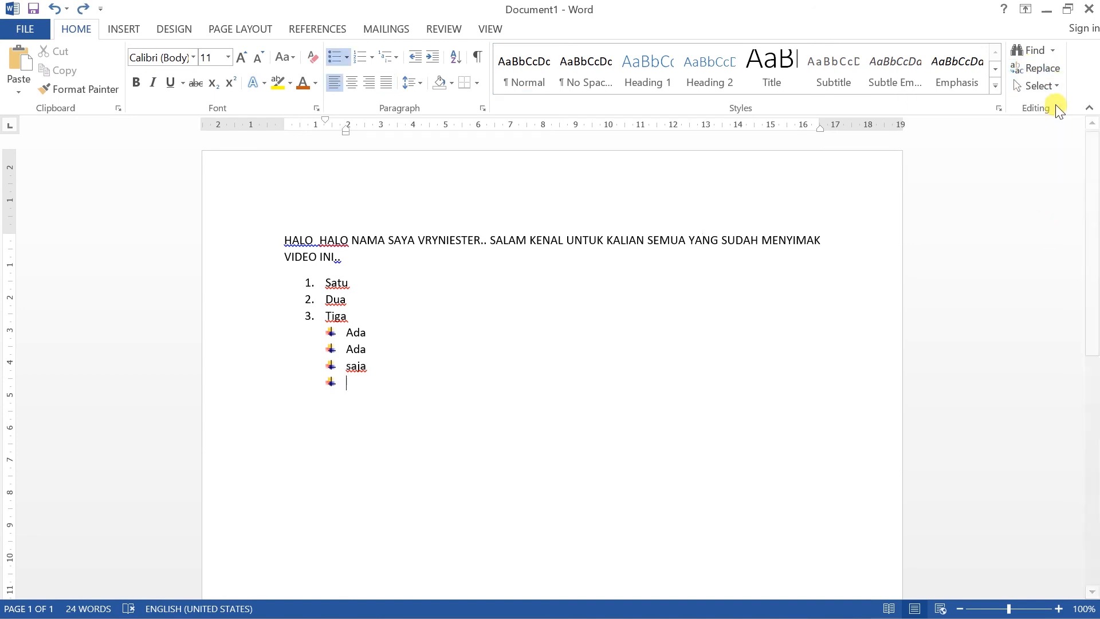